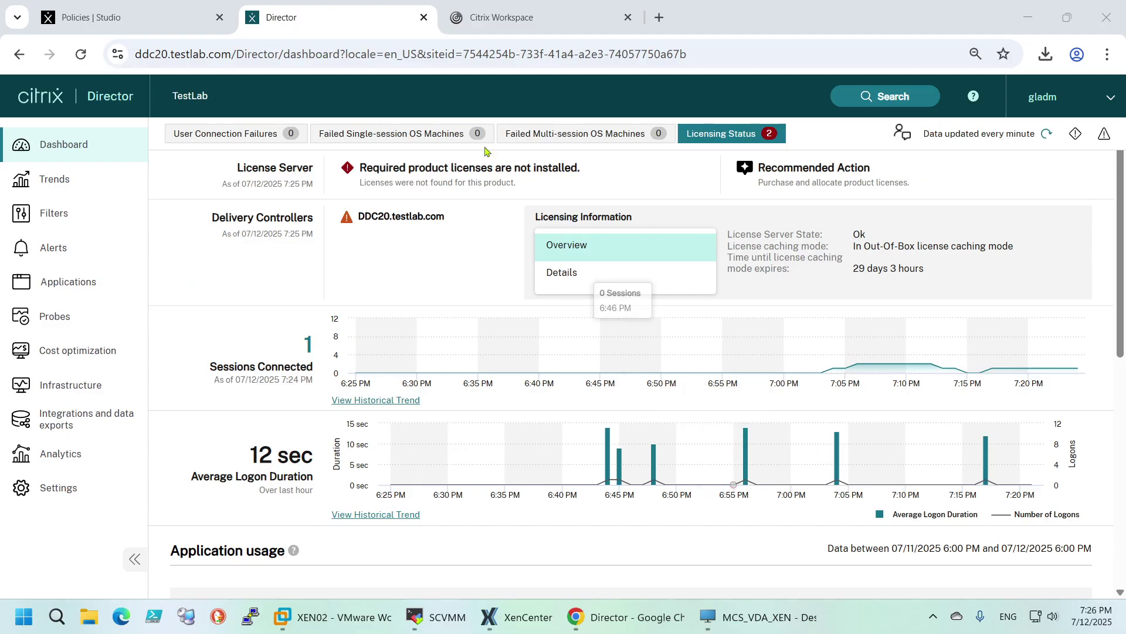
# Step: Switch to the MCS_VDA_XEN desktop session and open a Command Prompt in it
pyautogui.click(759, 617)
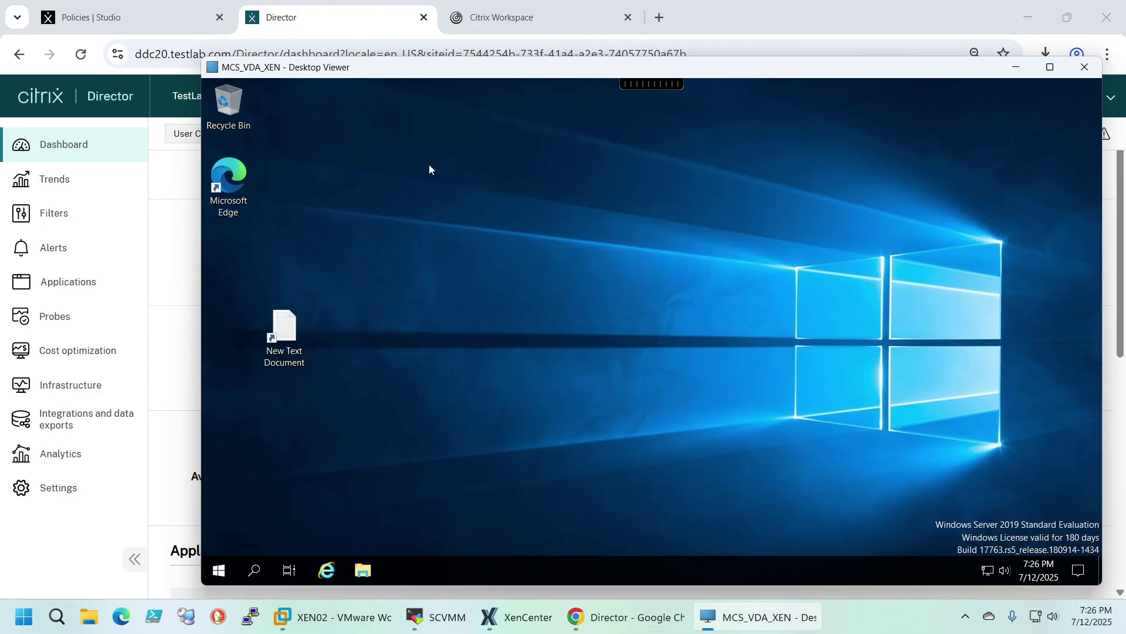
pyautogui.moveTo(340, 78)
pyautogui.mouseDown()
pyautogui.moveTo(299, 114)
pyautogui.moveTo(320, 78)
pyautogui.mouseUp()
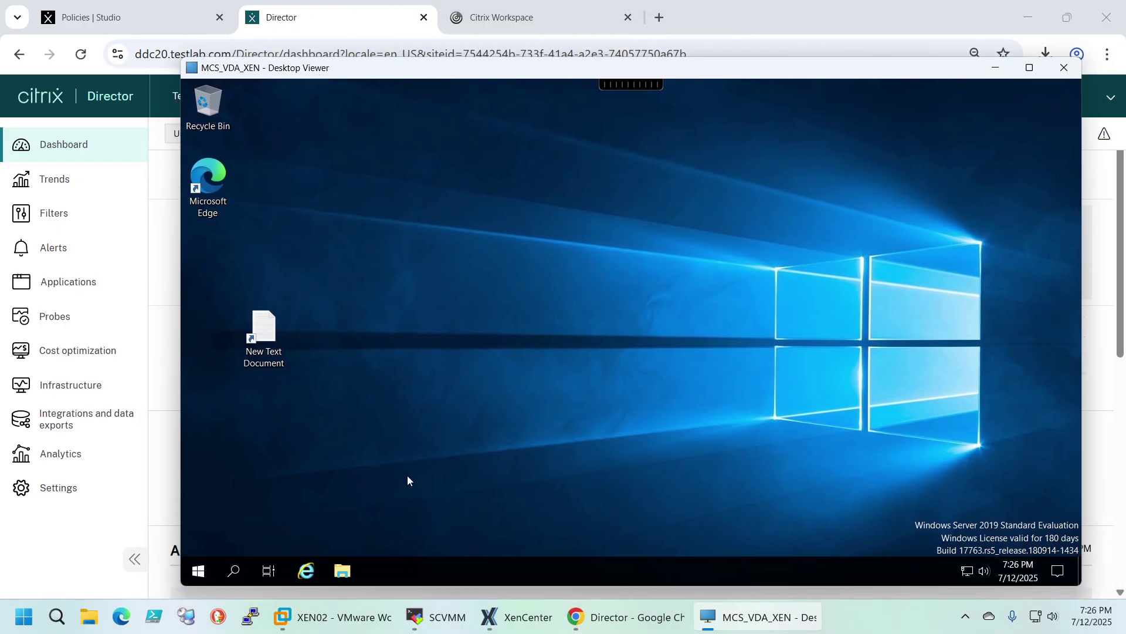
pyautogui.click(229, 572)
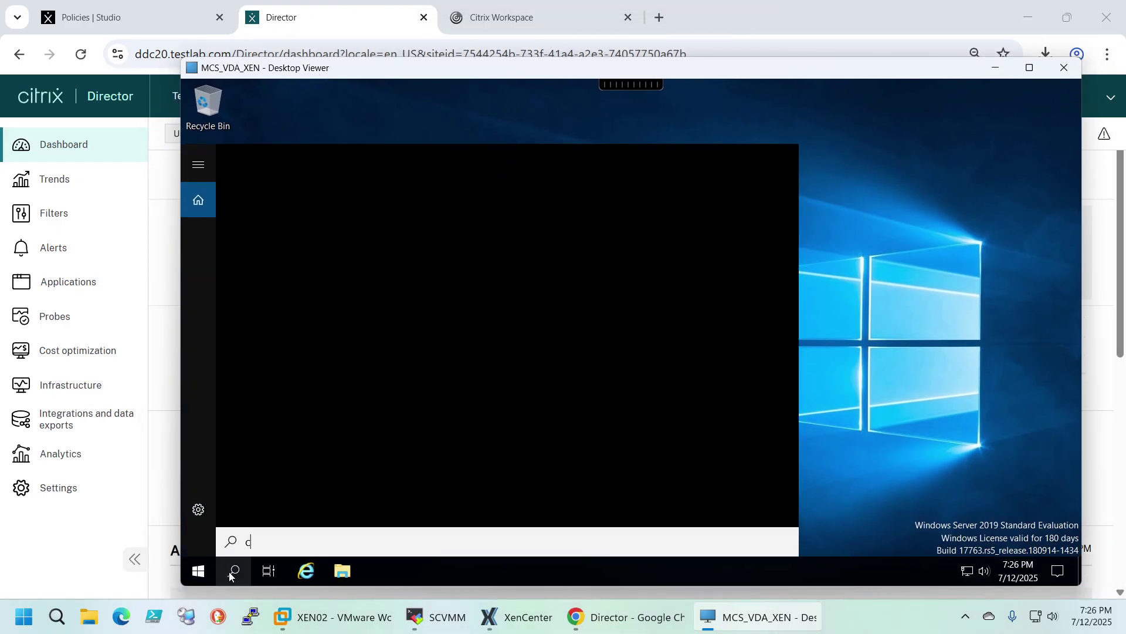
pyautogui.write('cmd')
pyautogui.press('Return')
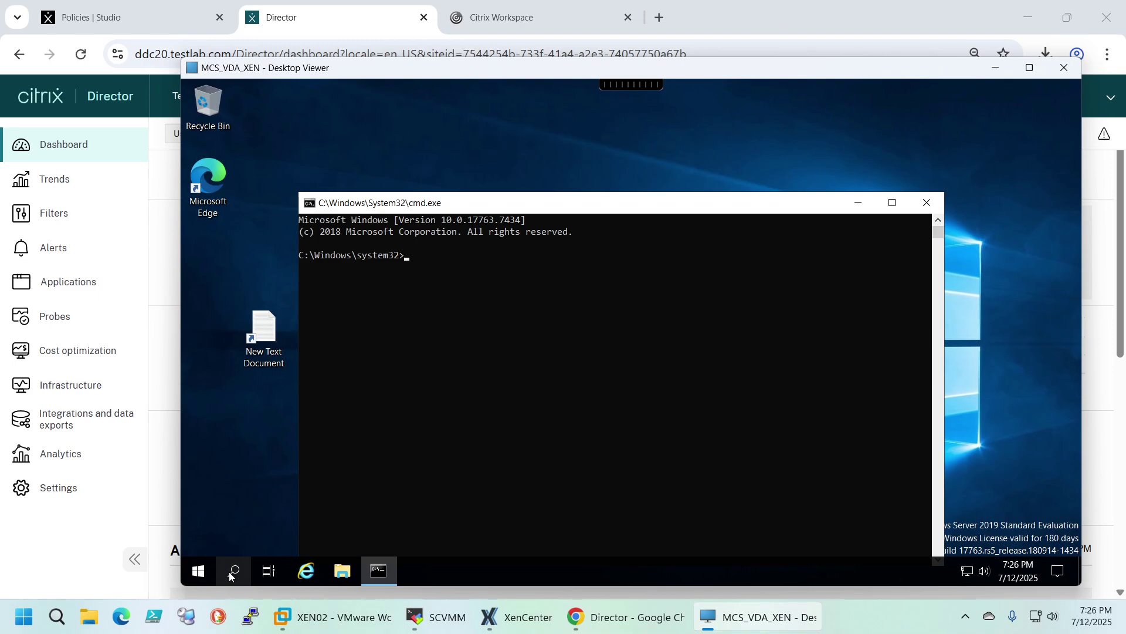
# Step: Try to run the who command in the session's Command Prompt
pyautogui.write('who')
pyautogui.press('Return')
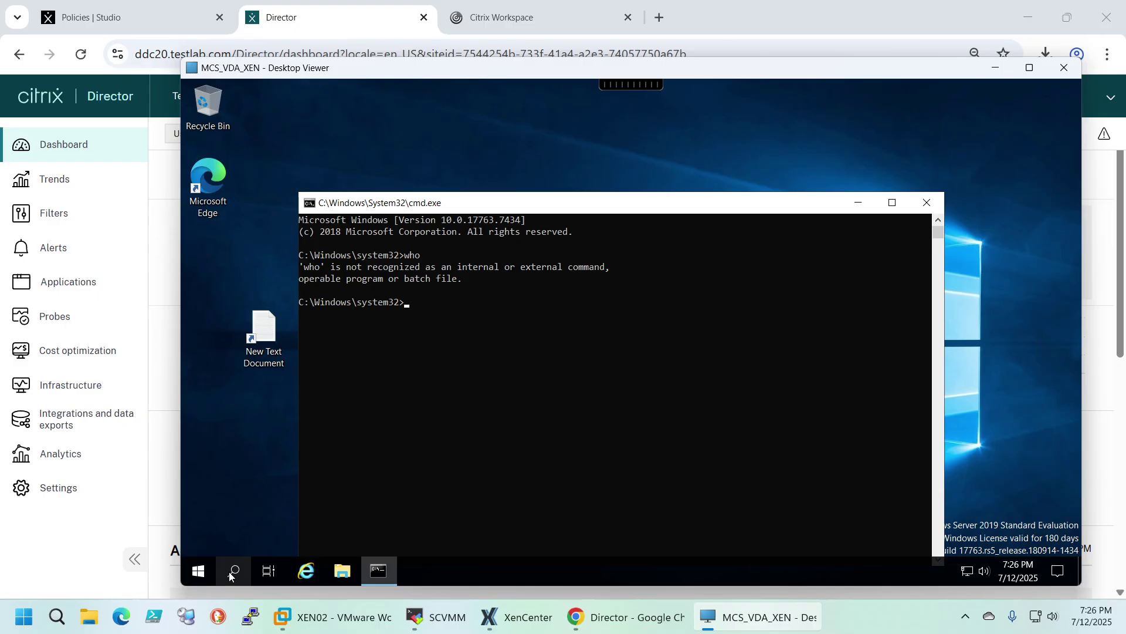
pyautogui.write('who')
pyautogui.press('BackSpace')
pyautogui.press('BackSpace')
pyautogui.press('BackSpace')
# Step: Run the set command and review the session's environment variables, including the home path
pyautogui.write('set')
pyautogui.press('Return')
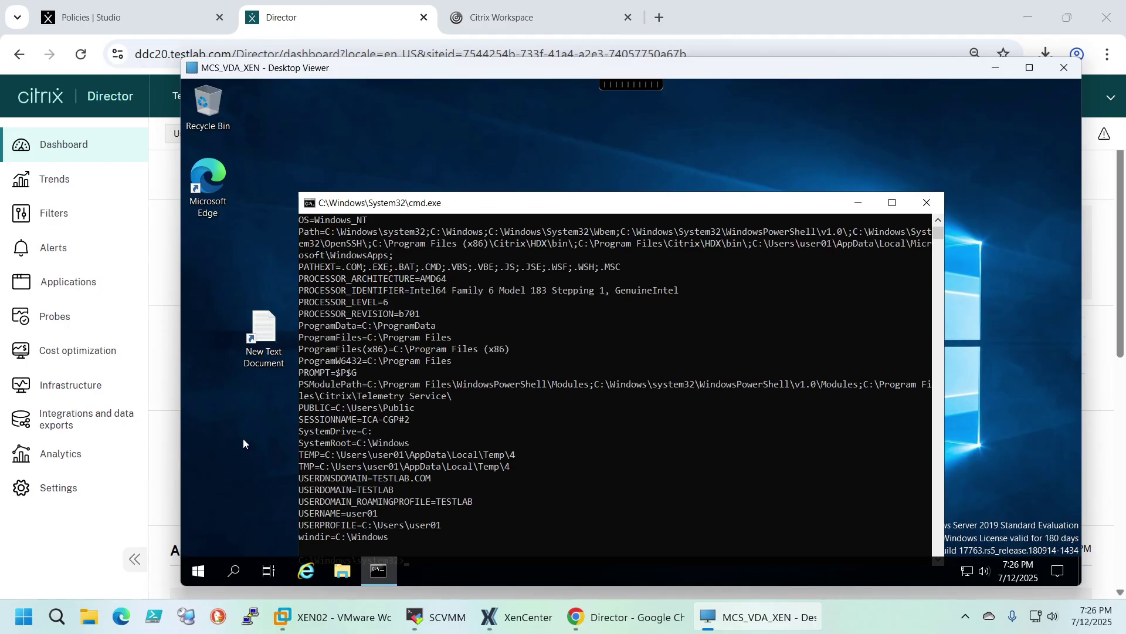
pyautogui.scroll(7, 436, 372)
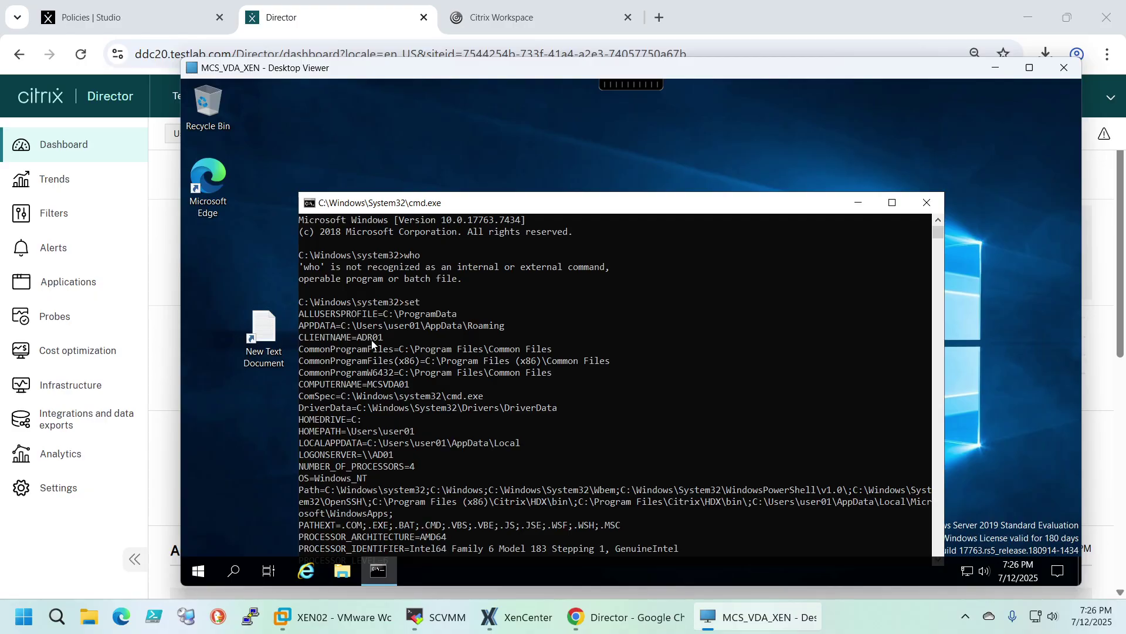
pyautogui.moveTo(417, 433); pyautogui.dragTo(298, 433)
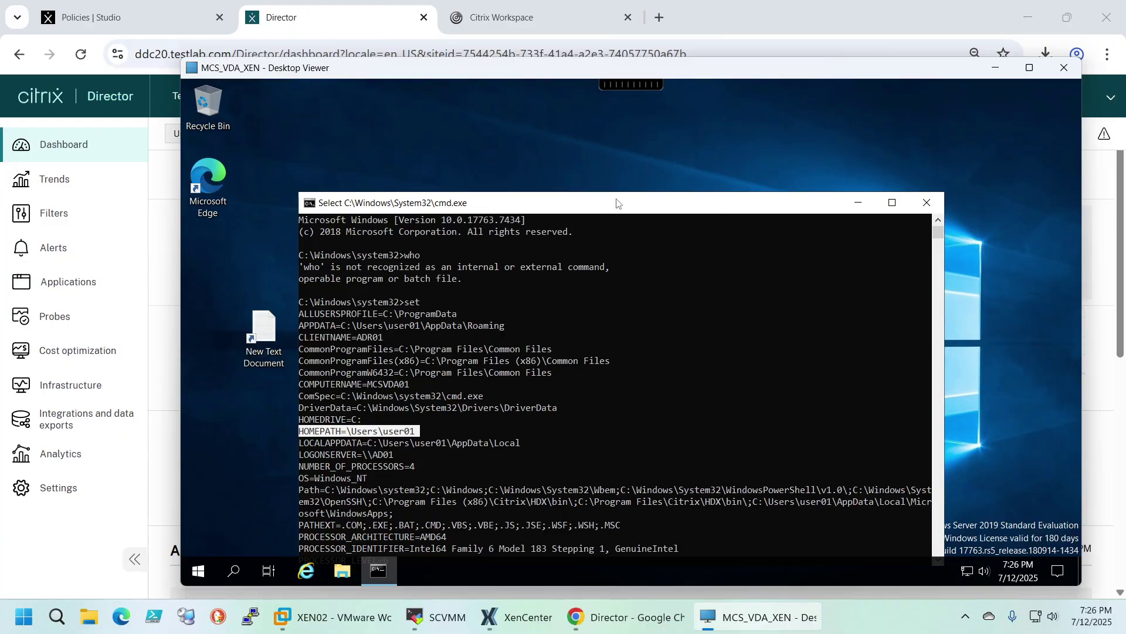
pyautogui.moveTo(617, 203); pyautogui.dragTo(598, 115)
pyautogui.scroll(-9, 551, 322)
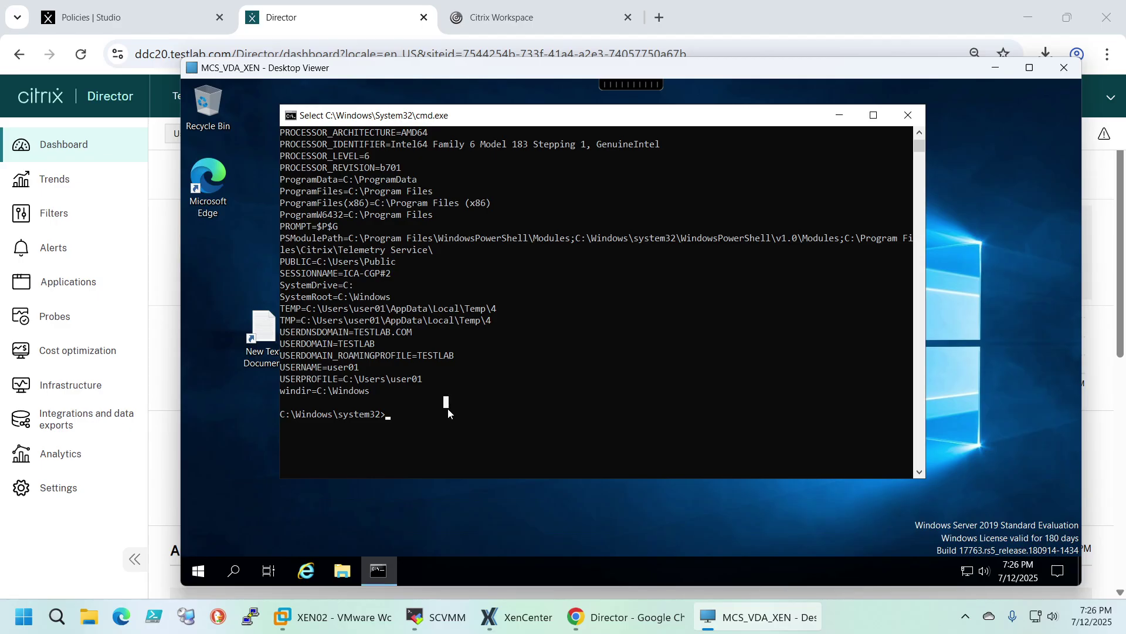
# Step: Clear the Command Prompt output with cls
pyautogui.moveTo(448, 408); pyautogui.dragTo(449, 413)
pyautogui.click(425, 415)
pyautogui.write('cl')
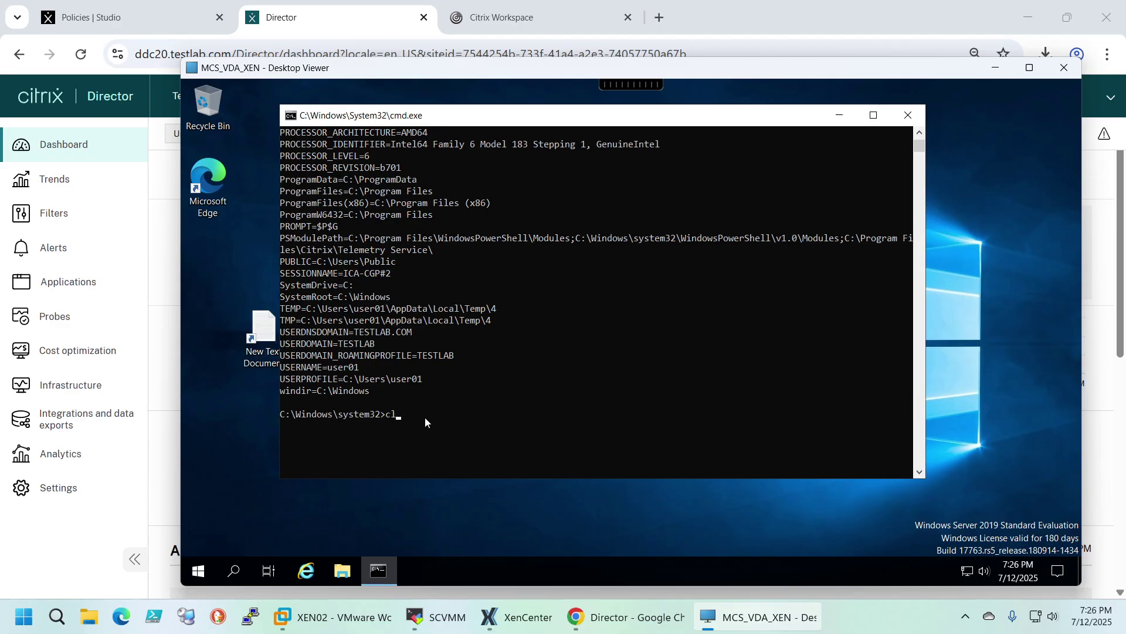
pyautogui.write('s')
pyautogui.press('Return')
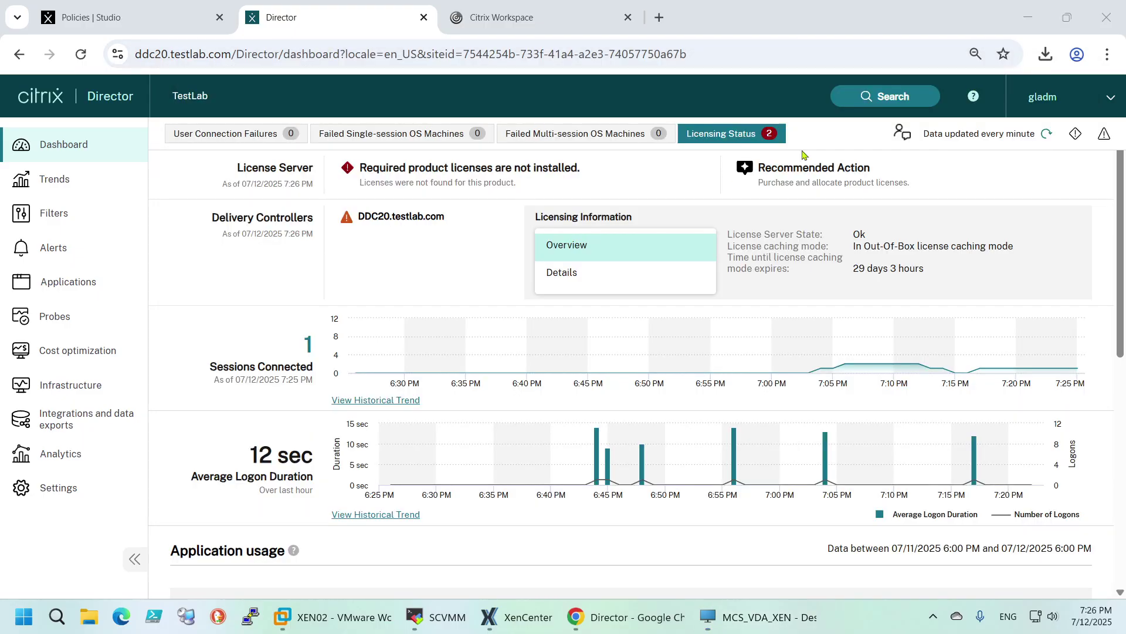
# Step: Return to Citrix Director, search for user01, and open the full details of that user's session
pyautogui.click(994, 68)
pyautogui.click(886, 96)
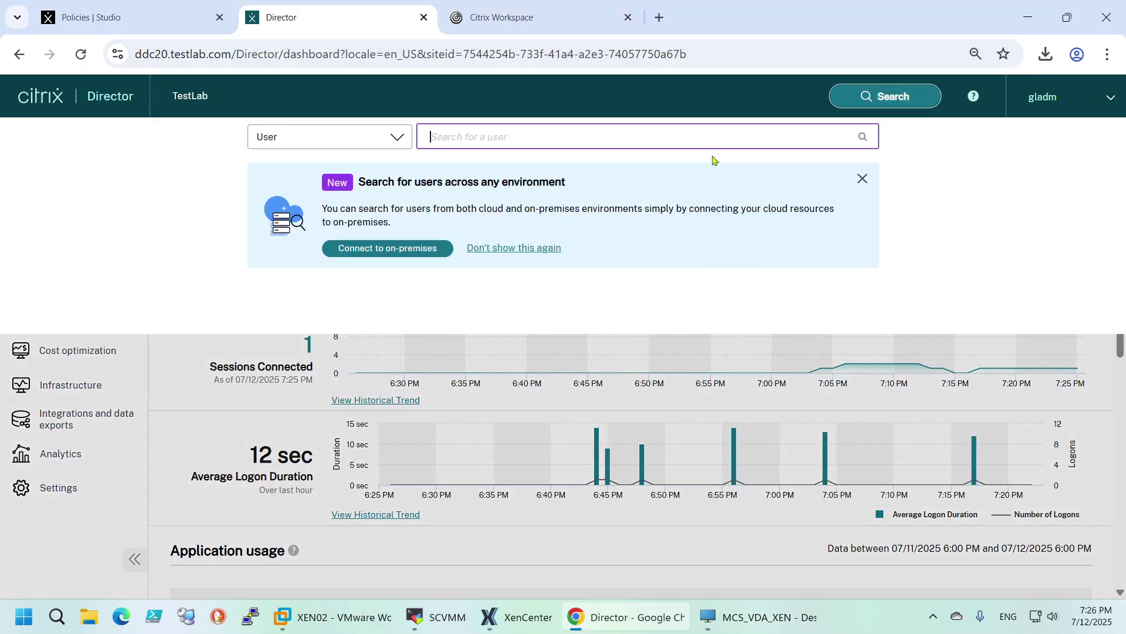
pyautogui.write('user01')
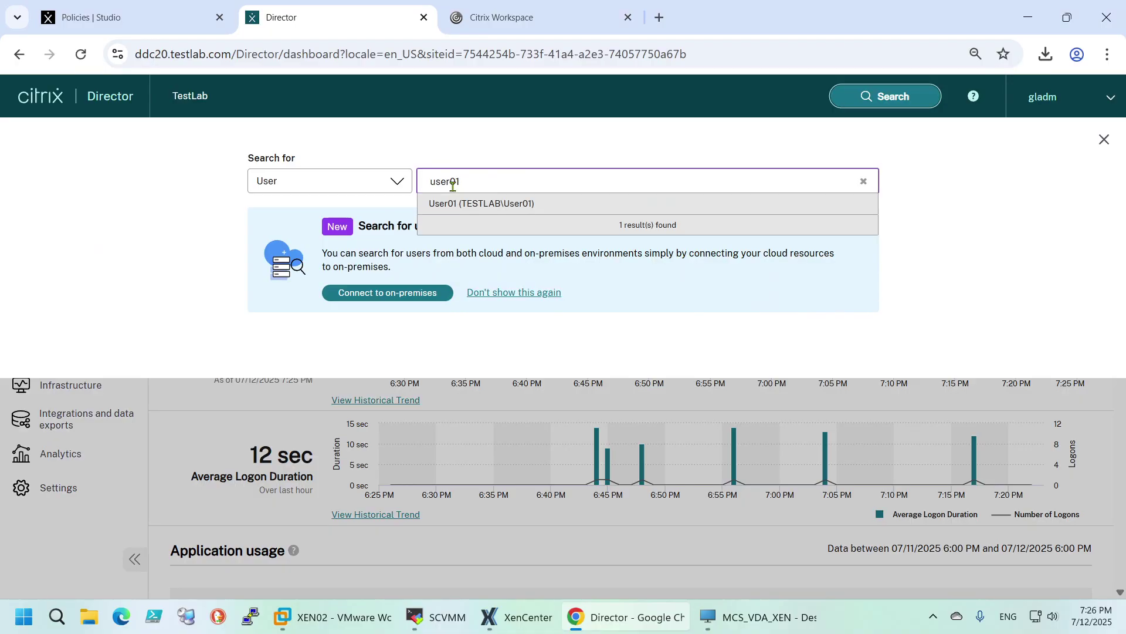
pyautogui.click(473, 204)
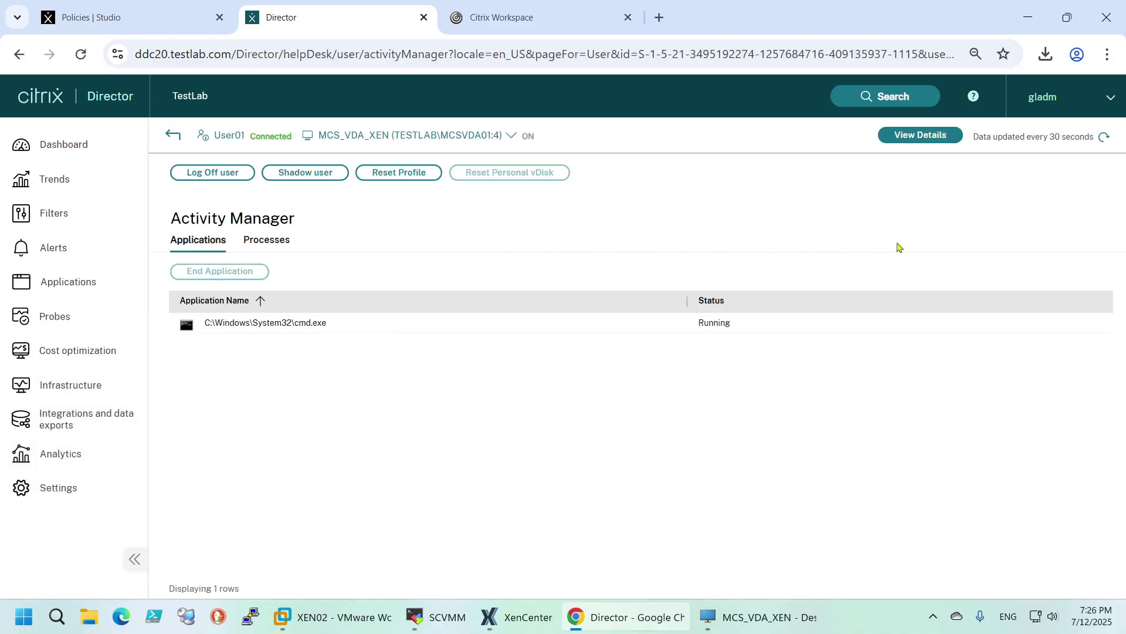
pyautogui.click(914, 138)
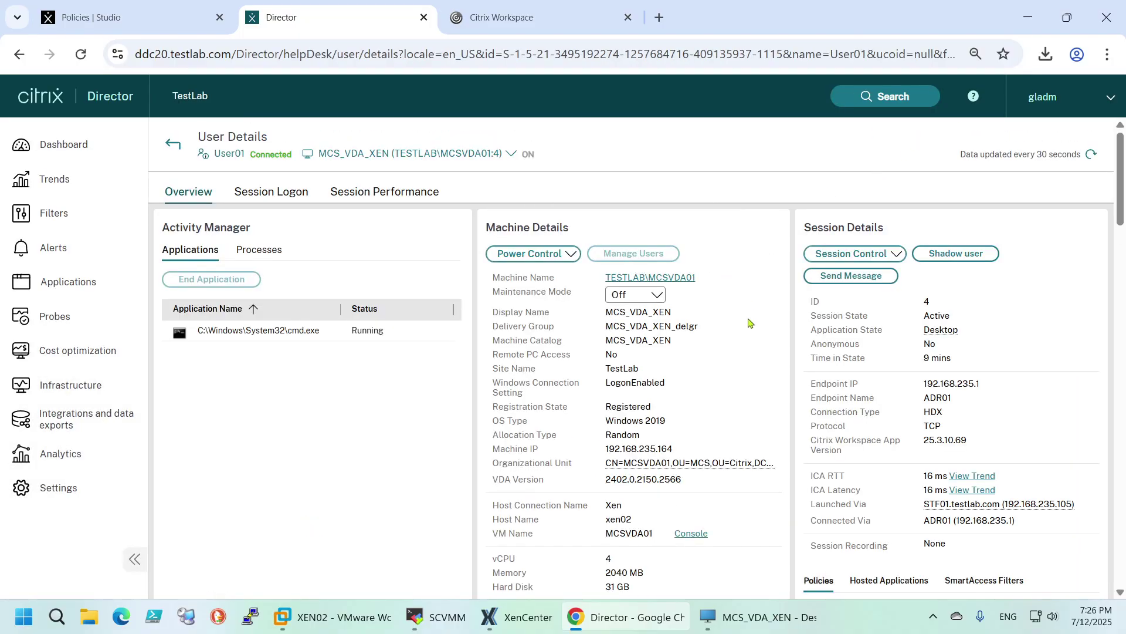
# Step: Examine which Citrix policies are applied to the session in its session details
pyautogui.scroll(-2, 874, 360)
pyautogui.scroll(-1, 895, 359)
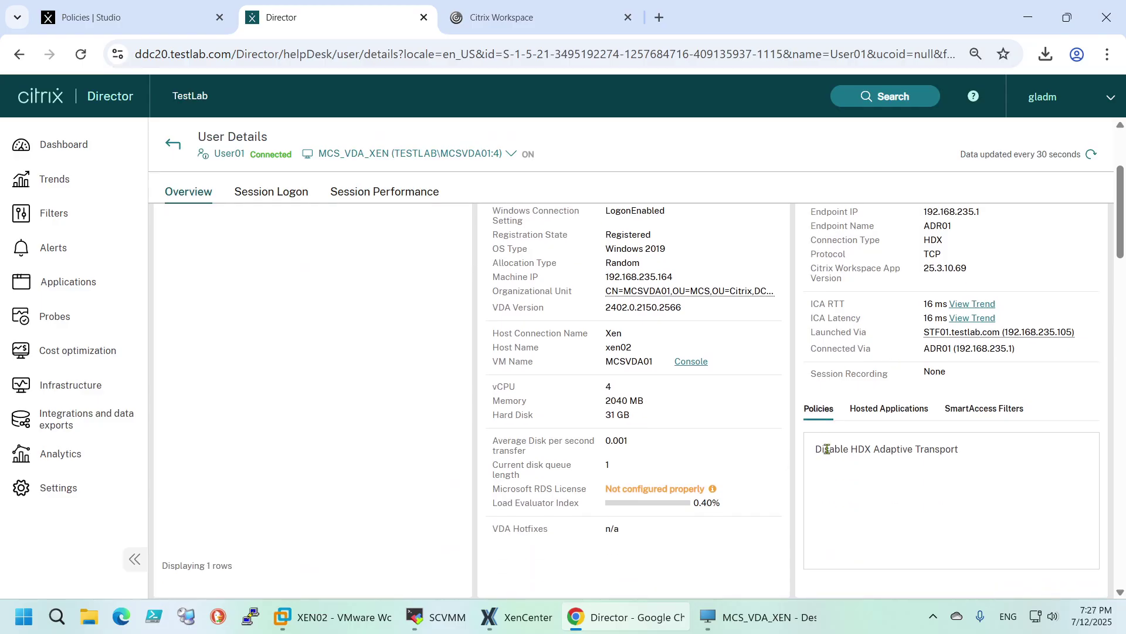
pyautogui.moveTo(815, 450); pyautogui.dragTo(983, 455)
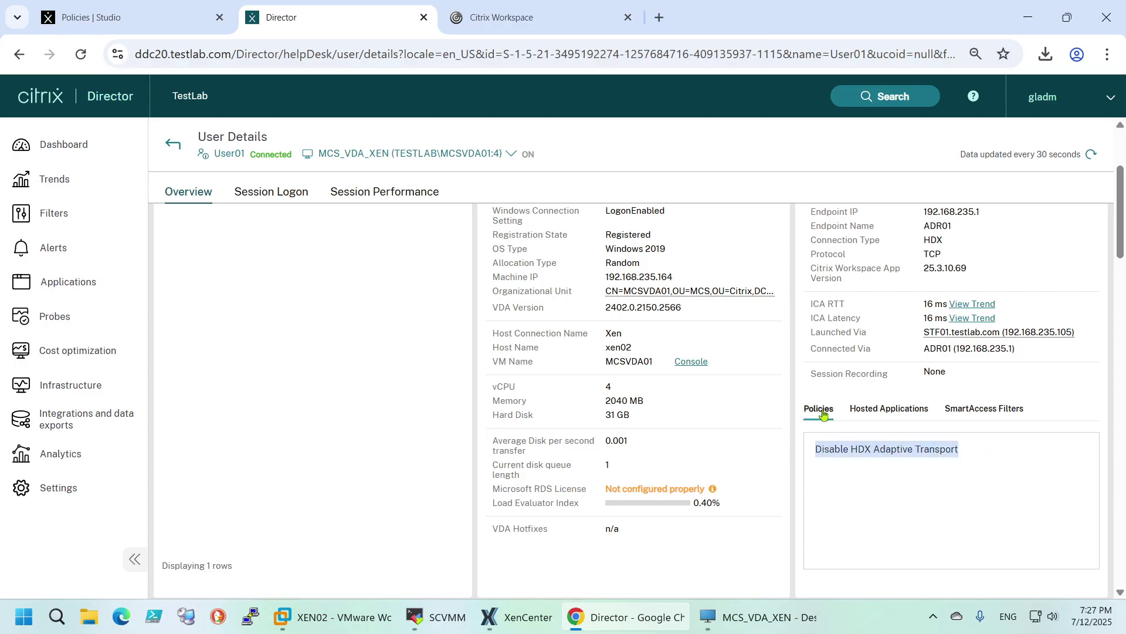
pyautogui.click(971, 451)
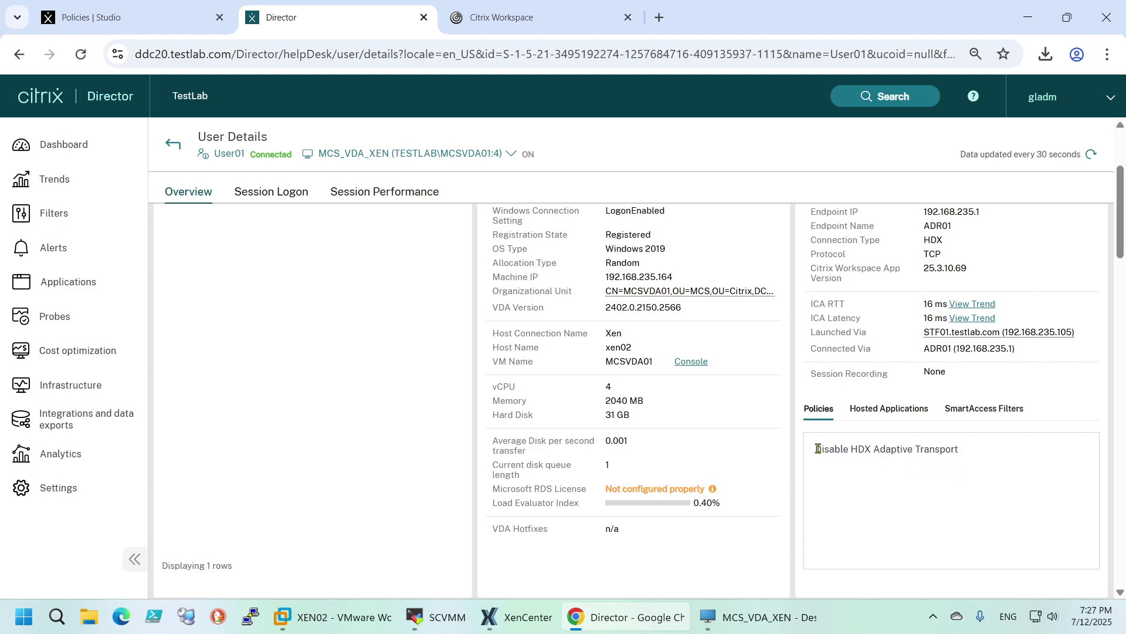
pyautogui.moveTo(824, 449); pyautogui.dragTo(921, 448)
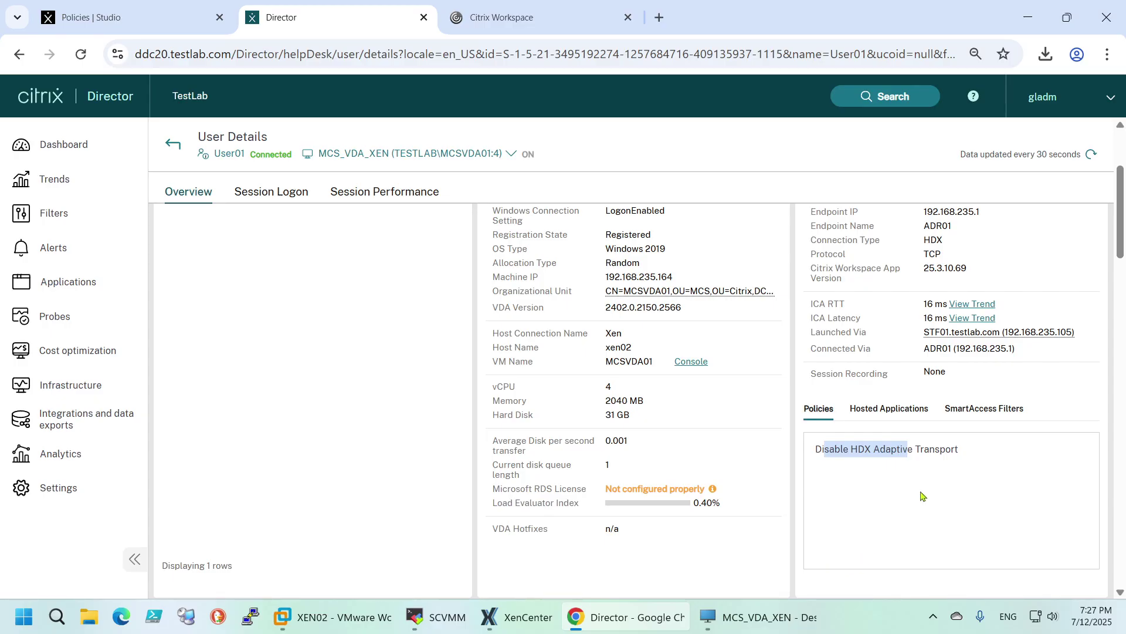
pyautogui.click(969, 457)
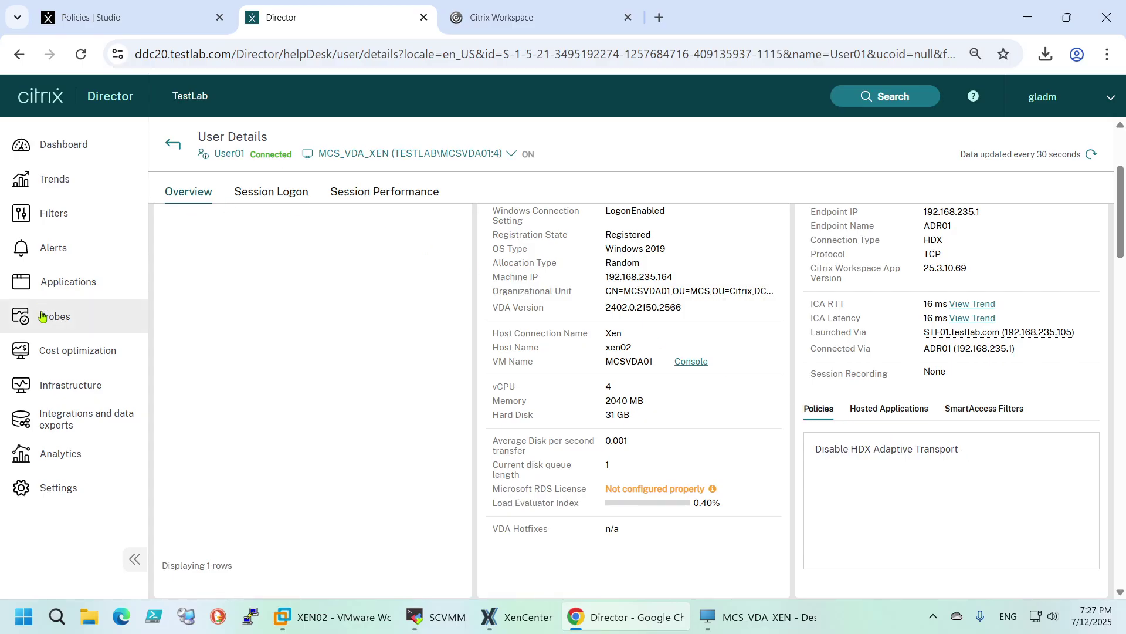
# Step: Switch to Citrix Studio and review the assignment and details of the Disable HDX Adaptive Transport policy
pyautogui.click(91, 17)
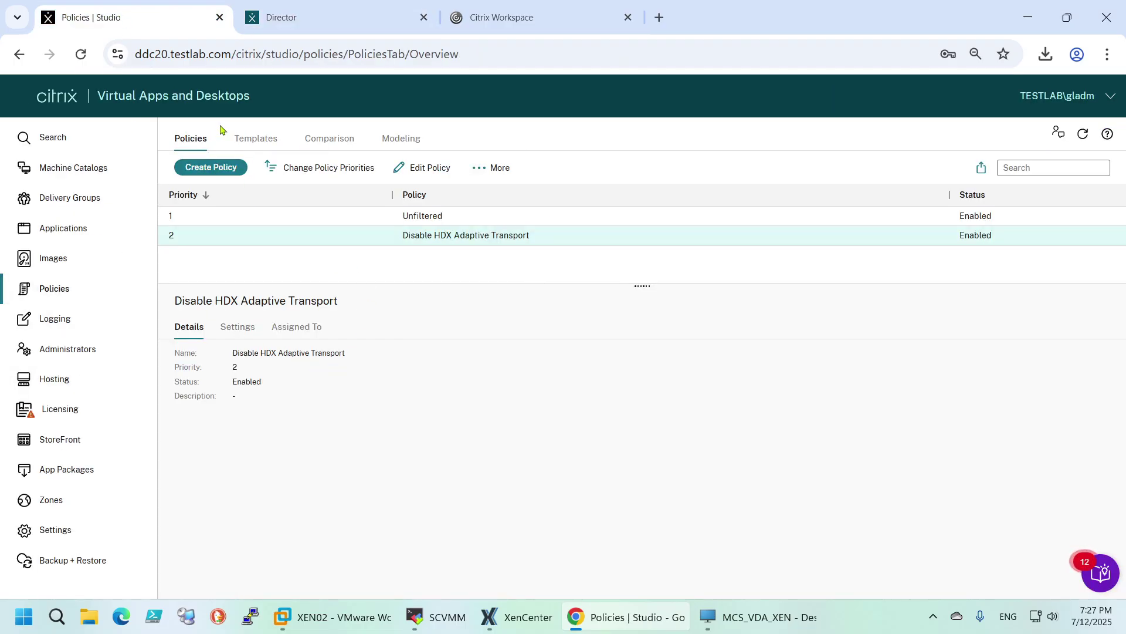
pyautogui.click(183, 142)
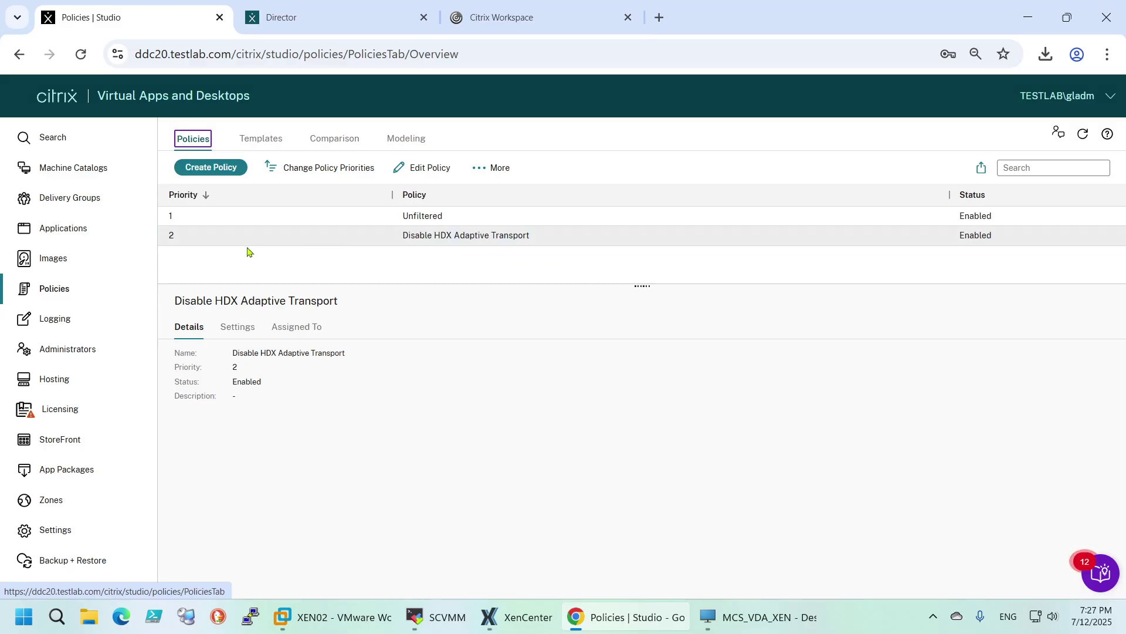
pyautogui.click(295, 330)
pyautogui.click(189, 354)
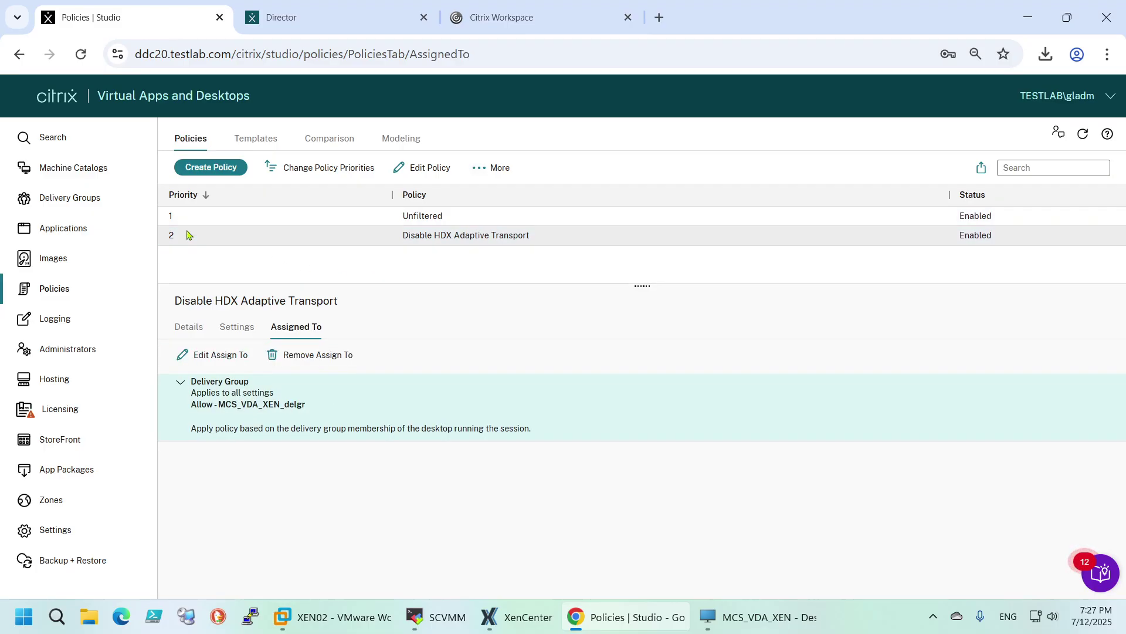
pyautogui.click(193, 330)
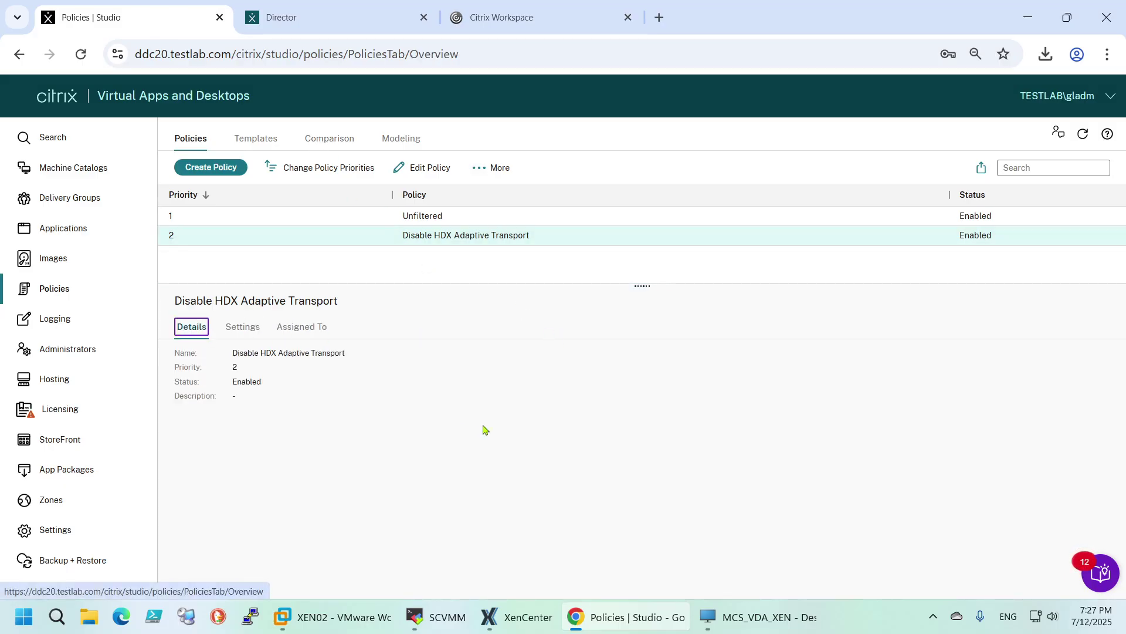
# Step: Return to the MCS_VDA_XEN desktop session and run gpresult /r in the Command Prompt
pyautogui.click(746, 619)
pyautogui.click(441, 261)
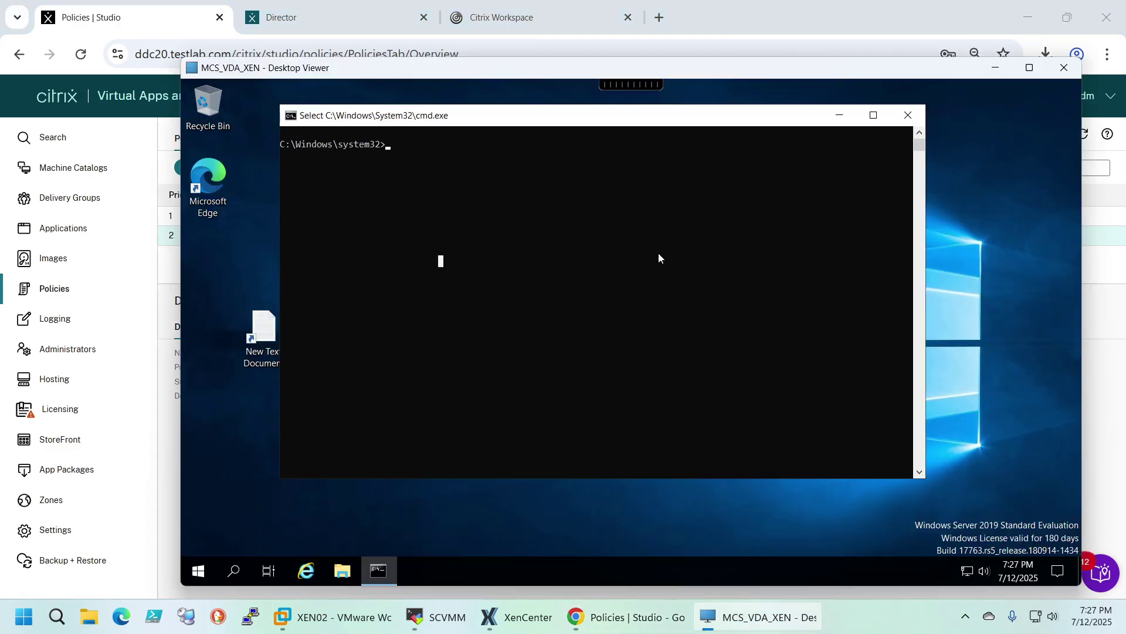
pyautogui.moveTo(403, 116)
pyautogui.mouseDown()
pyautogui.moveTo(468, 124)
pyautogui.moveTo(412, 118)
pyautogui.mouseUp()
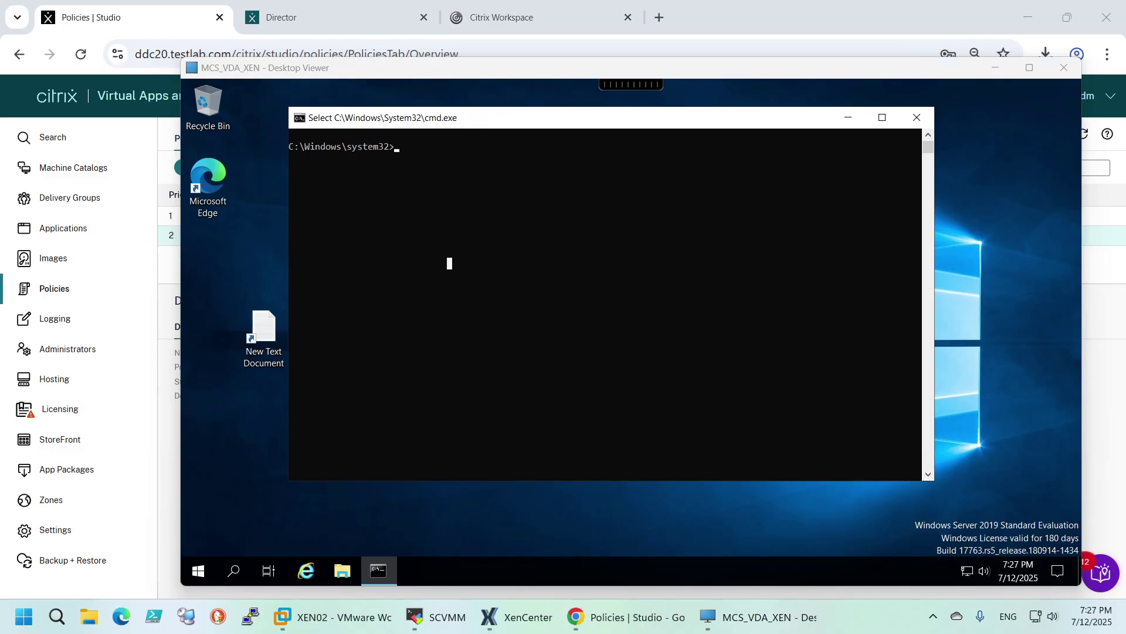
pyautogui.click(697, 324)
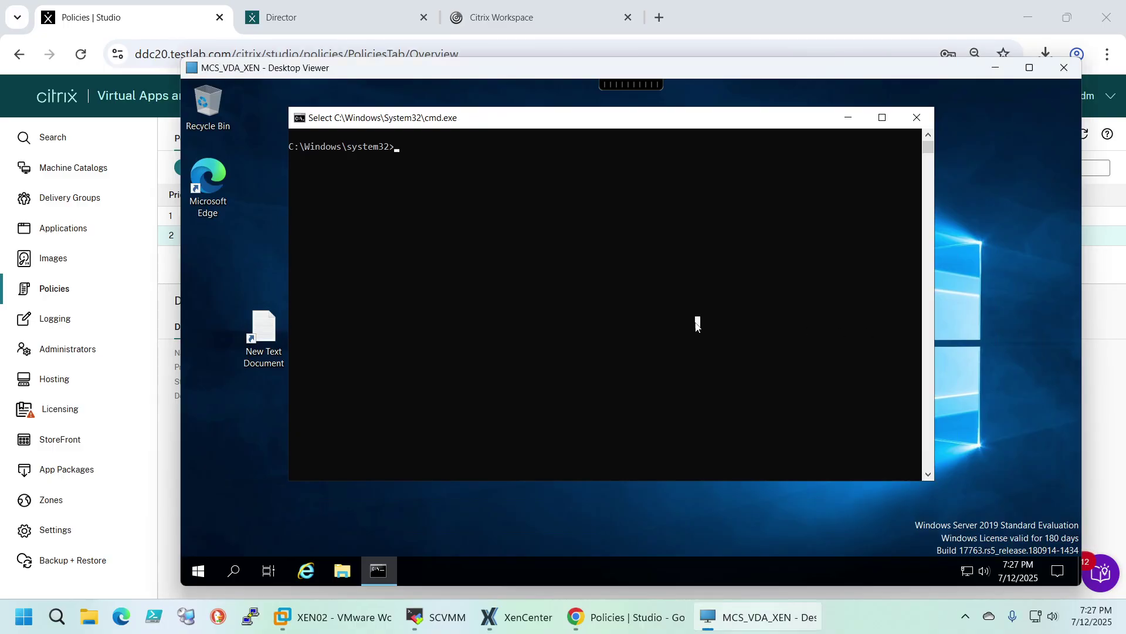
pyautogui.press('Escape')
pyautogui.write('g')
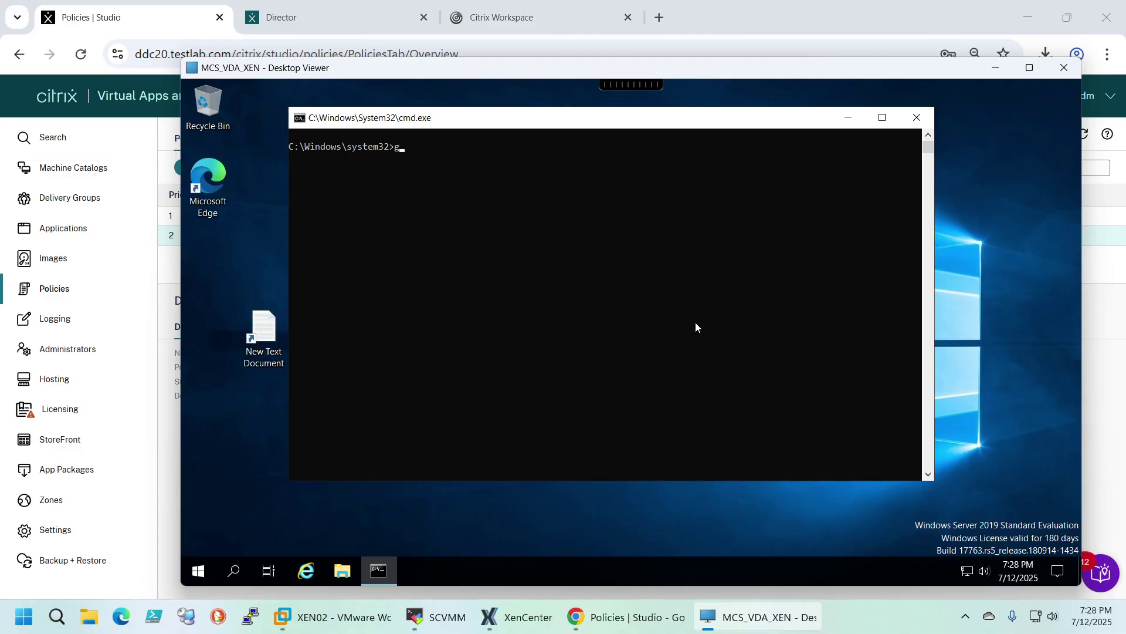
pyautogui.write('presult /r')
pyautogui.press('Return')
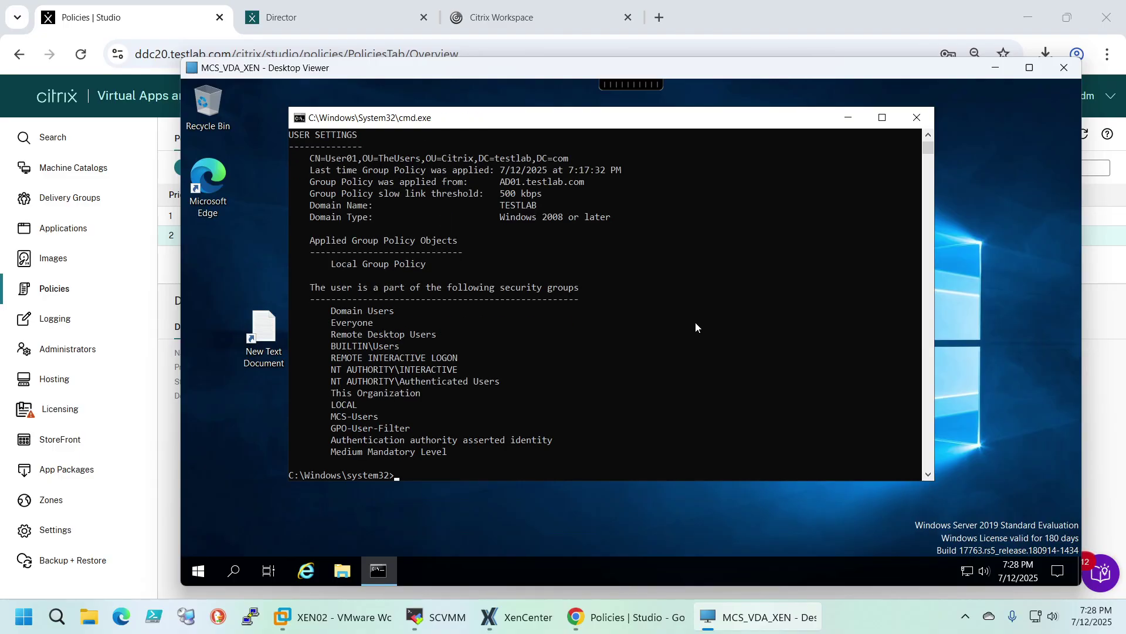
# Step: Maximize the Command Prompt and review the gpresult report's user settings, applied Group Policy Objects and security groups
pyautogui.click(882, 118)
pyautogui.scroll(6, 466, 305)
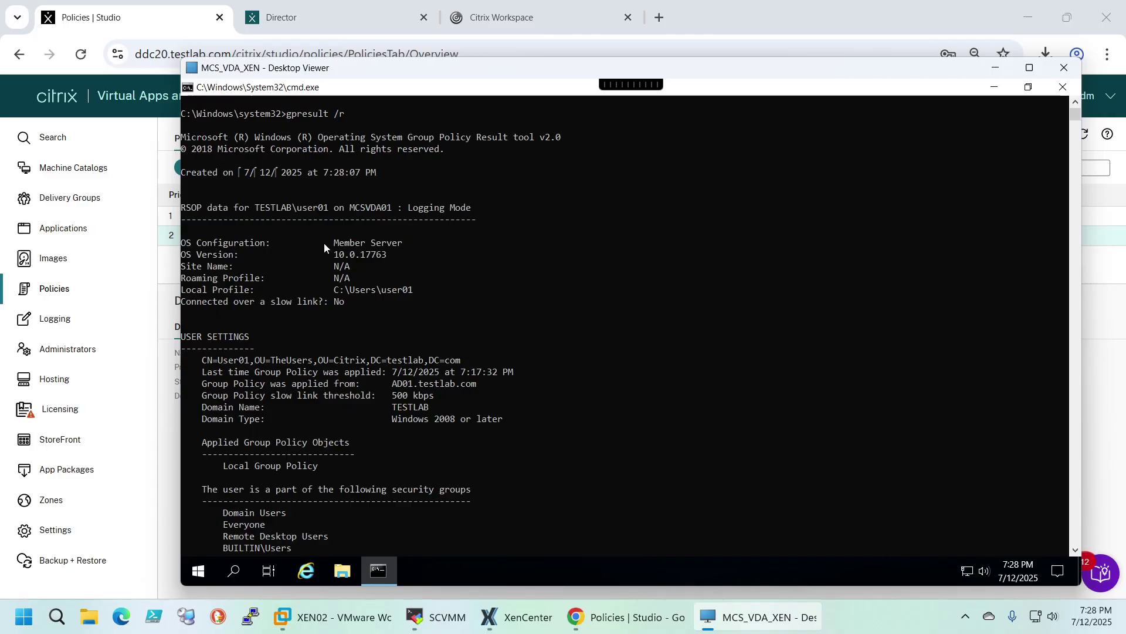
pyautogui.scroll(-2, 334, 301)
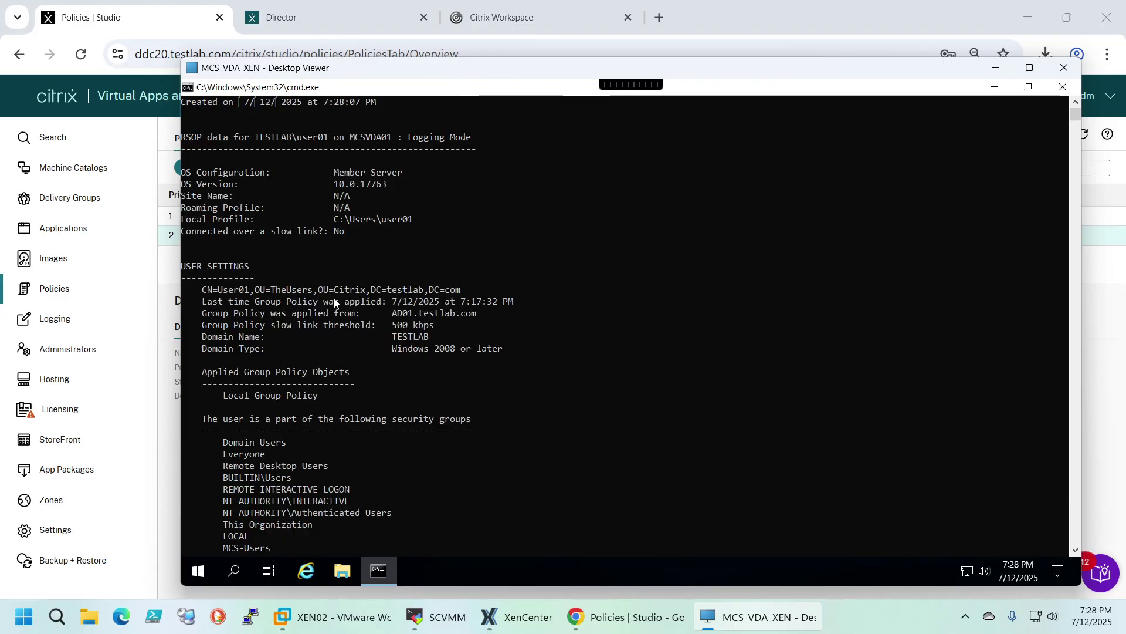
pyautogui.scroll(-1, 335, 302)
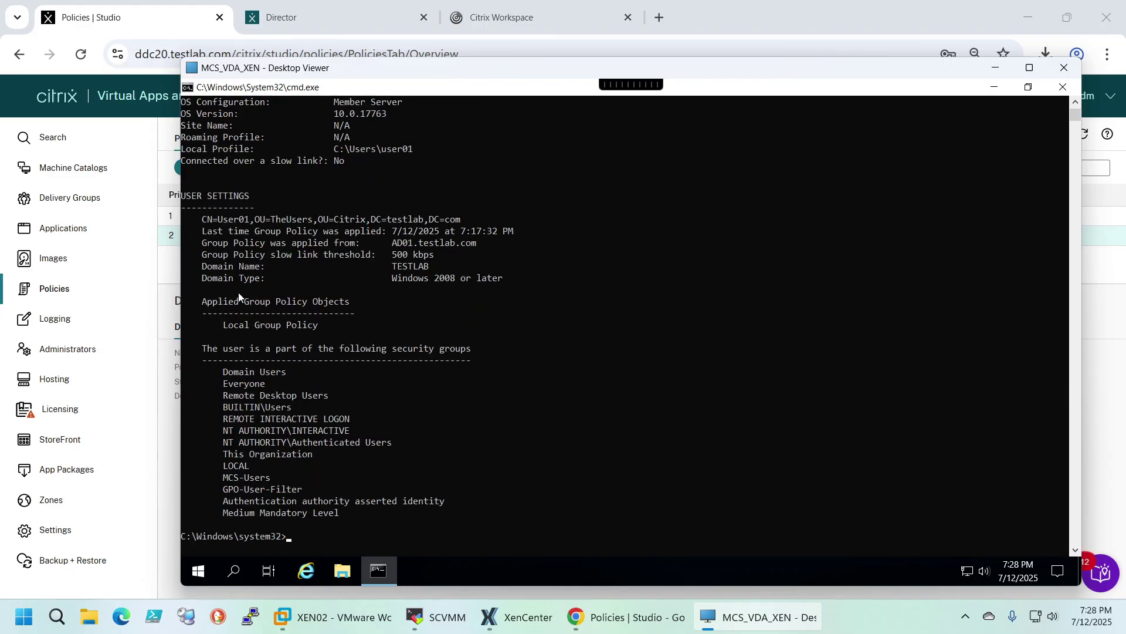
pyautogui.scroll(-1, 435, 298)
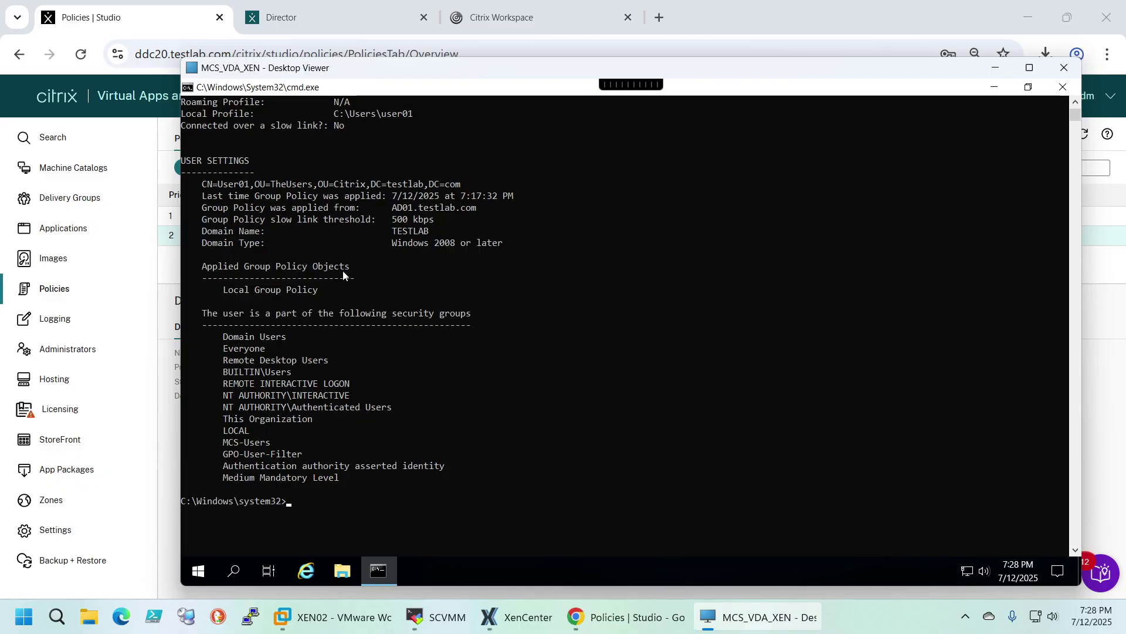
pyautogui.scroll(5, 349, 317)
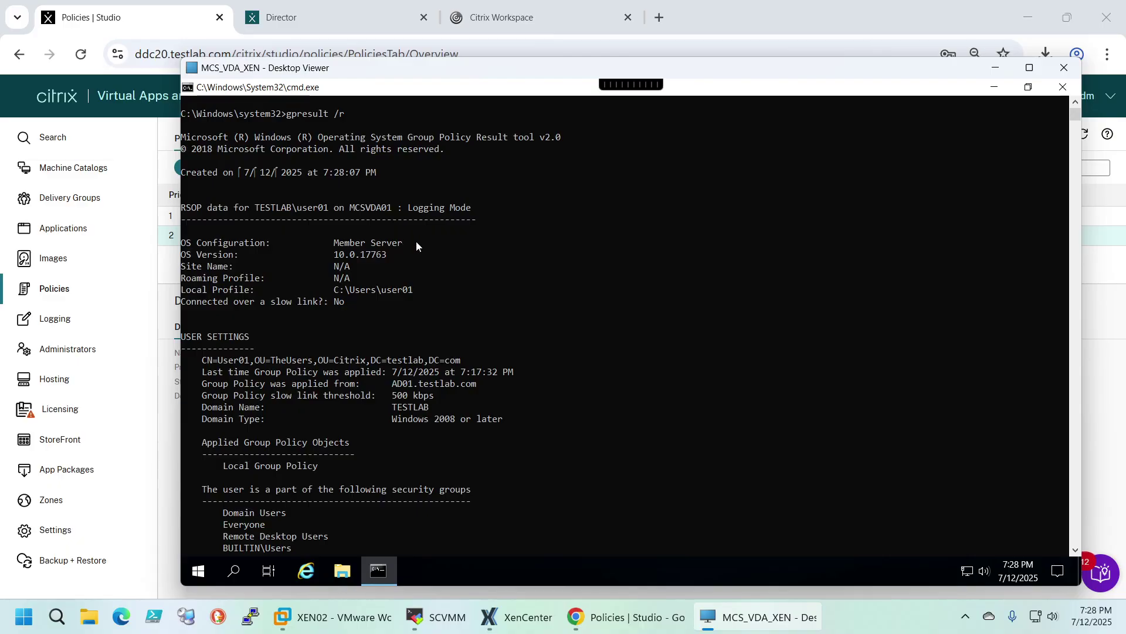
pyautogui.scroll(-2, 442, 243)
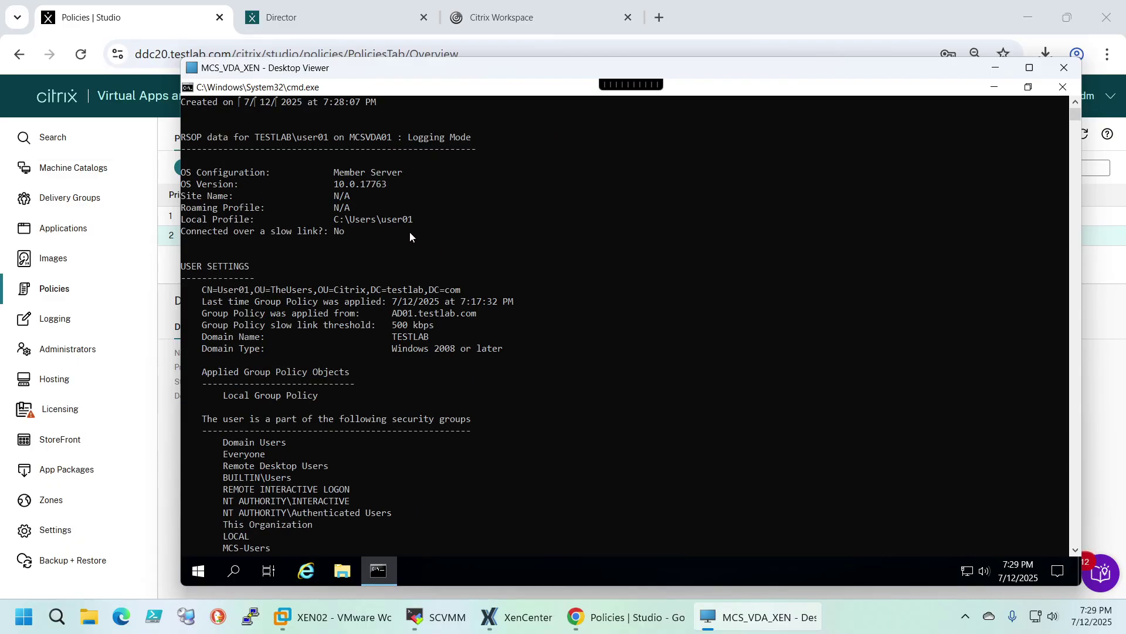
# Step: Open a second Command Prompt as administrator, entering the domain administrator's user name and account password
pyautogui.scroll(-2, 367, 237)
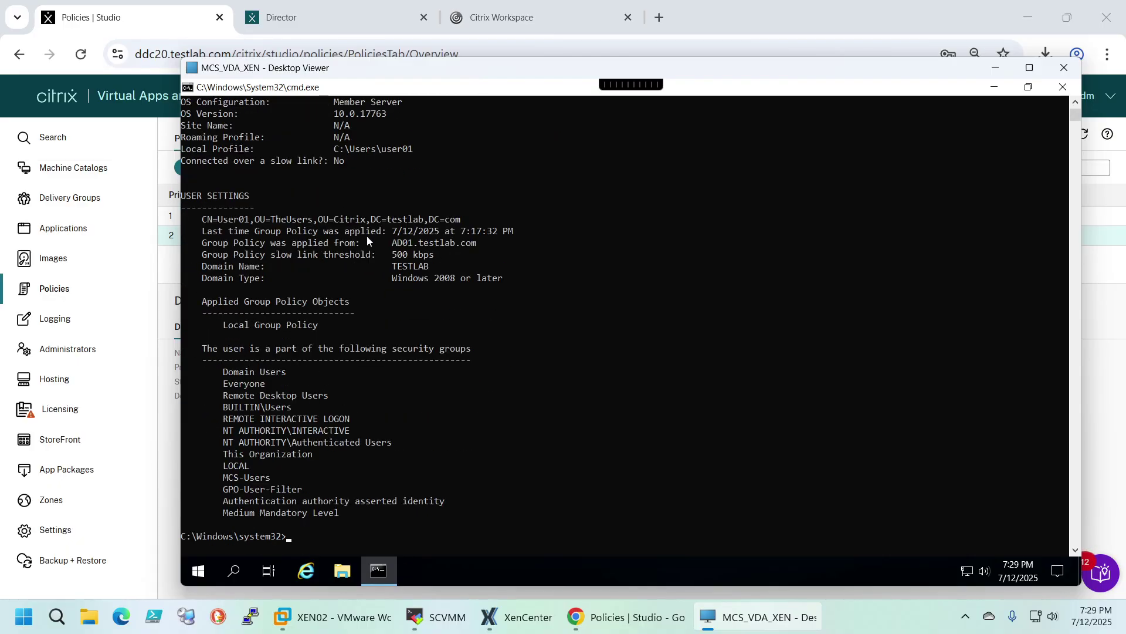
pyautogui.scroll(-3, 375, 246)
pyautogui.click(210, 572)
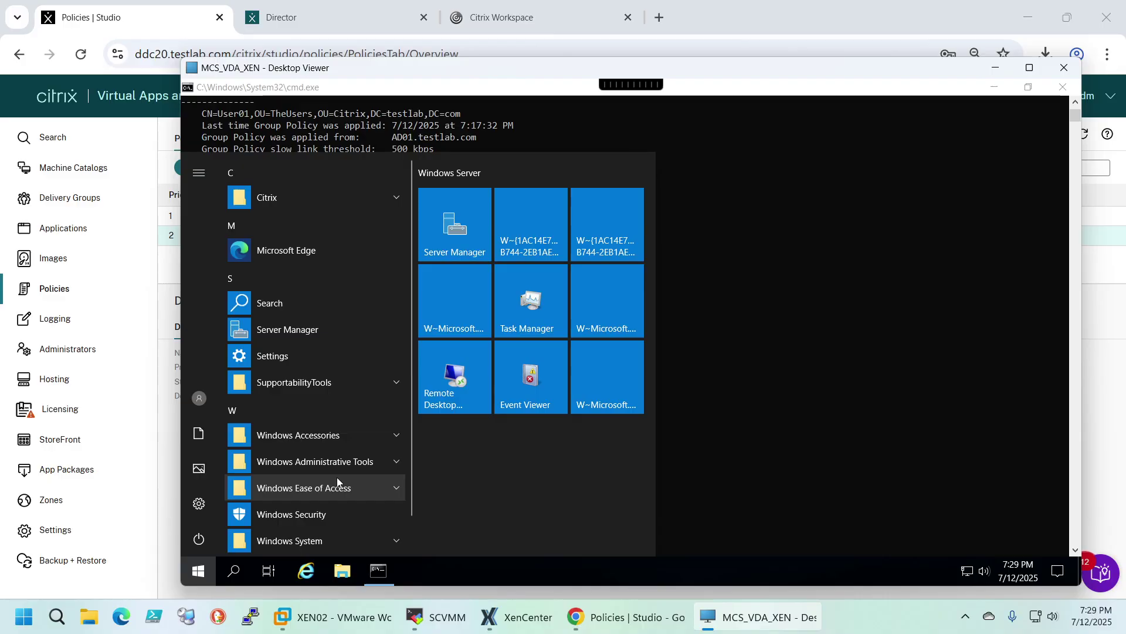
pyautogui.write('cmd')
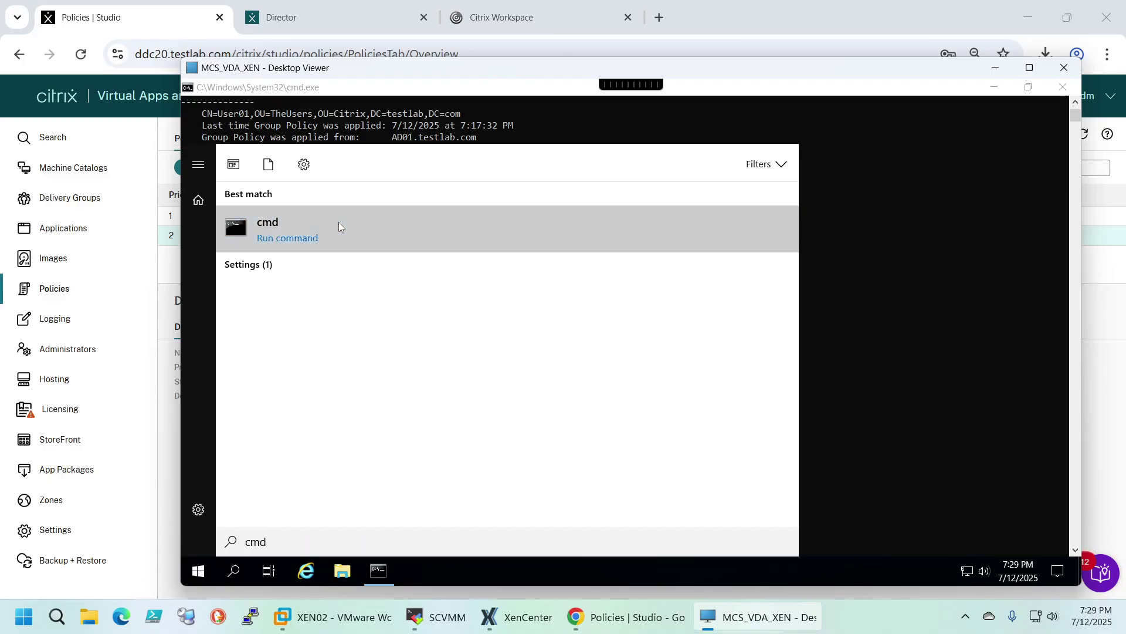
pyautogui.rightClick(339, 227)
pyautogui.click(411, 239)
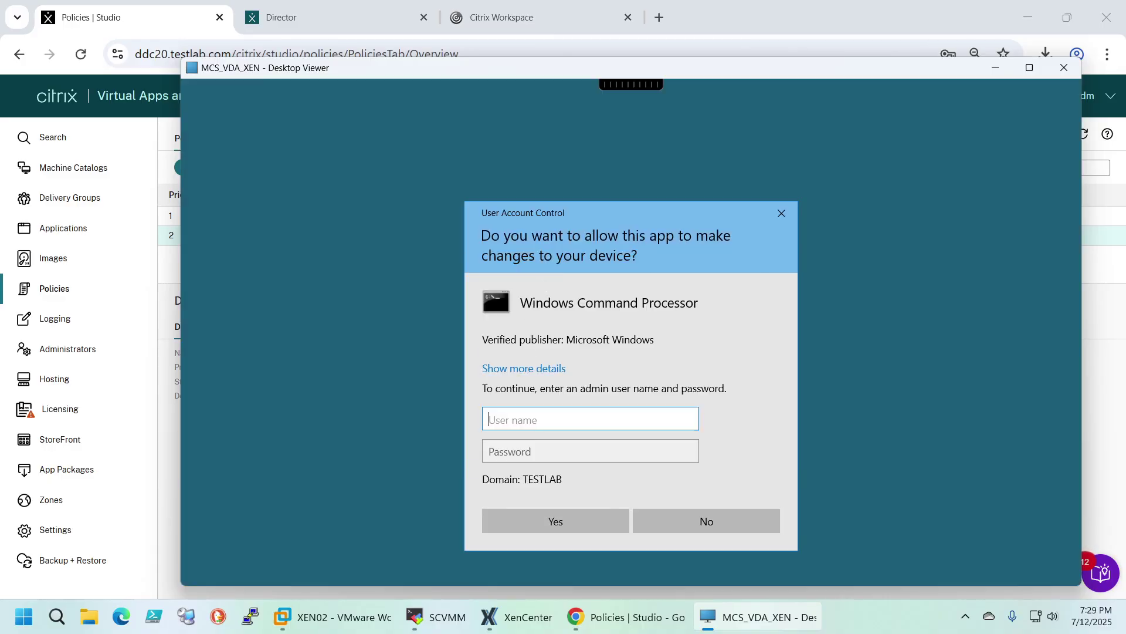
pyautogui.write('testlab.com\\gladm')
pyautogui.press('Tab')
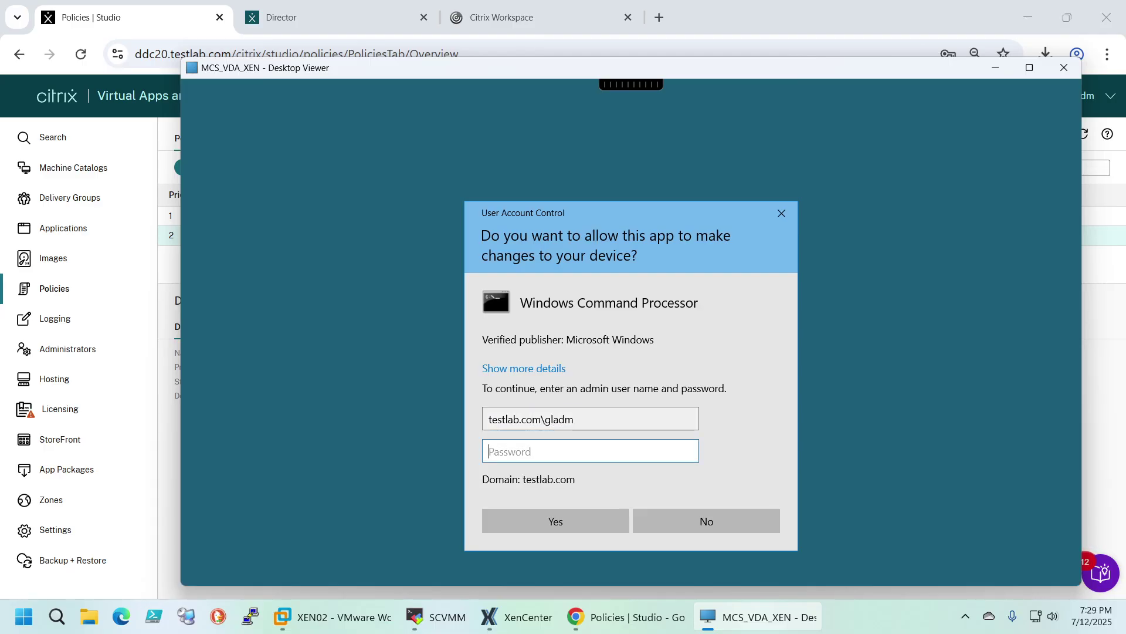
pyautogui.write('************')
pyautogui.click(551, 520)
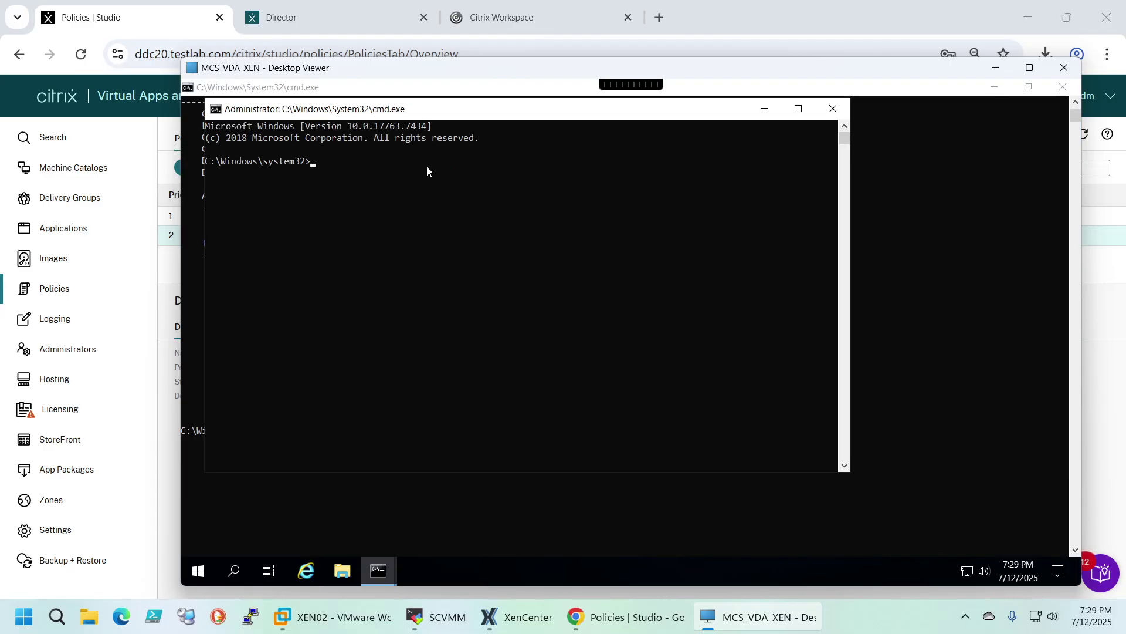
# Step: Try to generate the policy report without naming a user by running gpresult /r in the administrator Command Prompt
pyautogui.moveTo(410, 114); pyautogui.dragTo(514, 165)
pyautogui.click(520, 280)
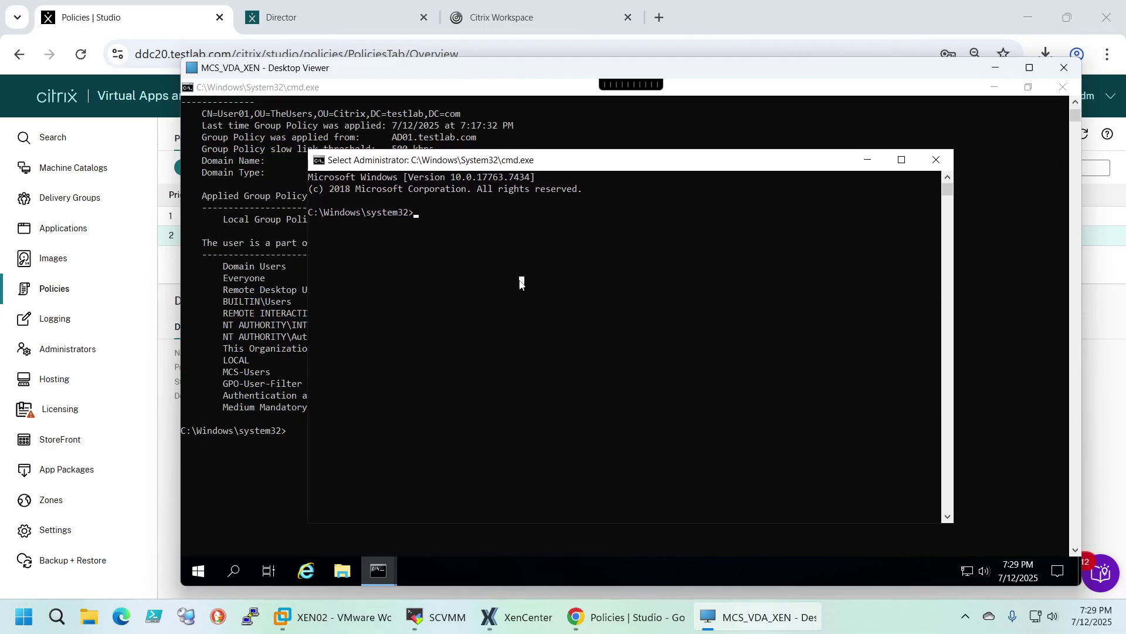
pyautogui.click(691, 305)
pyautogui.write('gp')
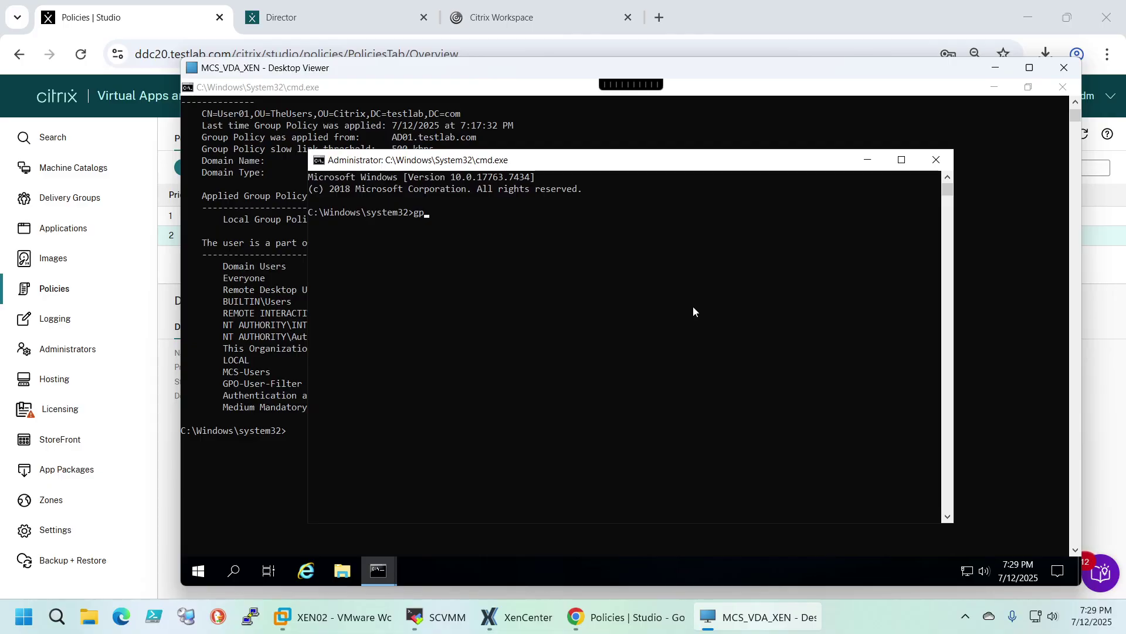
pyautogui.write('result /r ')
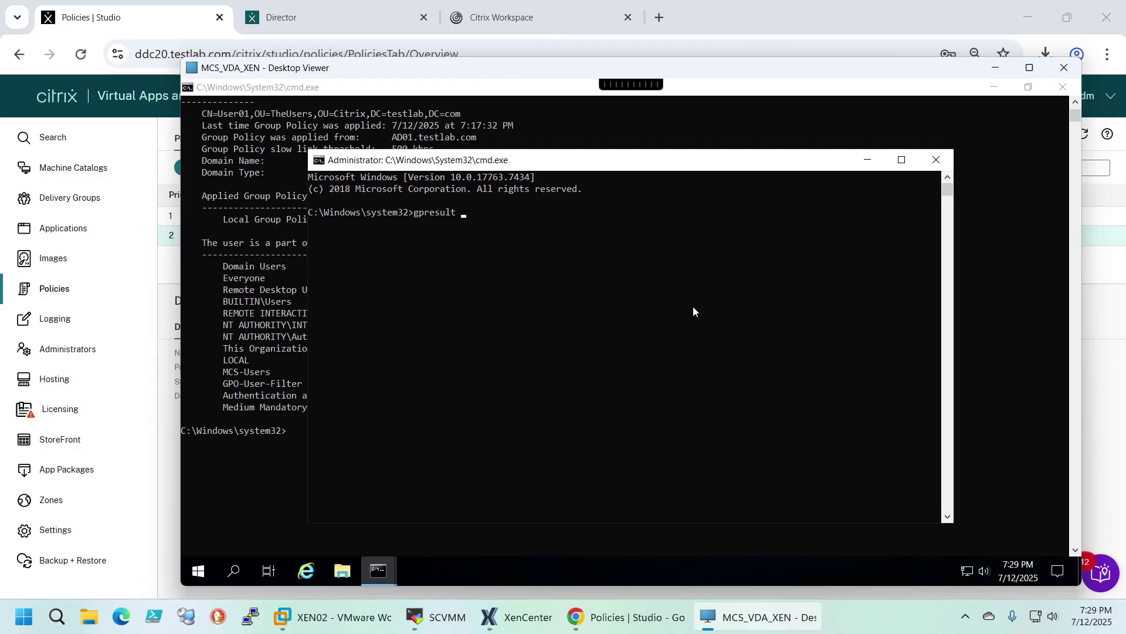
pyautogui.write('/')
pyautogui.write('sco')
pyautogui.press('BackSpace')
pyautogui.press('BackSpace')
pyautogui.press('BackSpace')
pyautogui.press('BackSpace')
pyautogui.press('BackSpace')
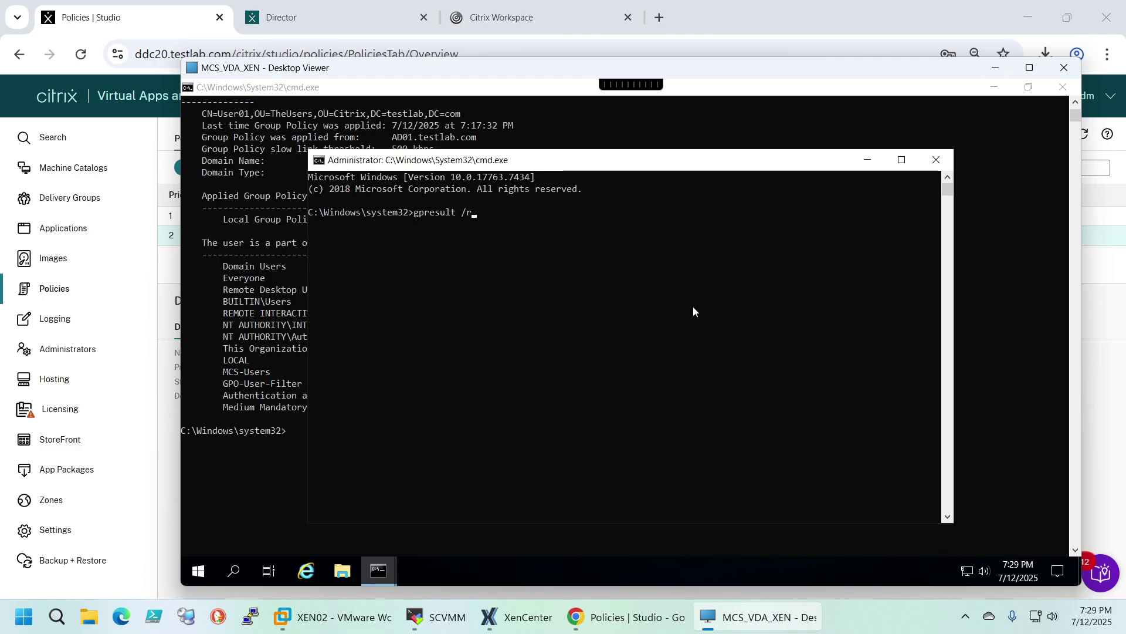
pyautogui.press('Return')
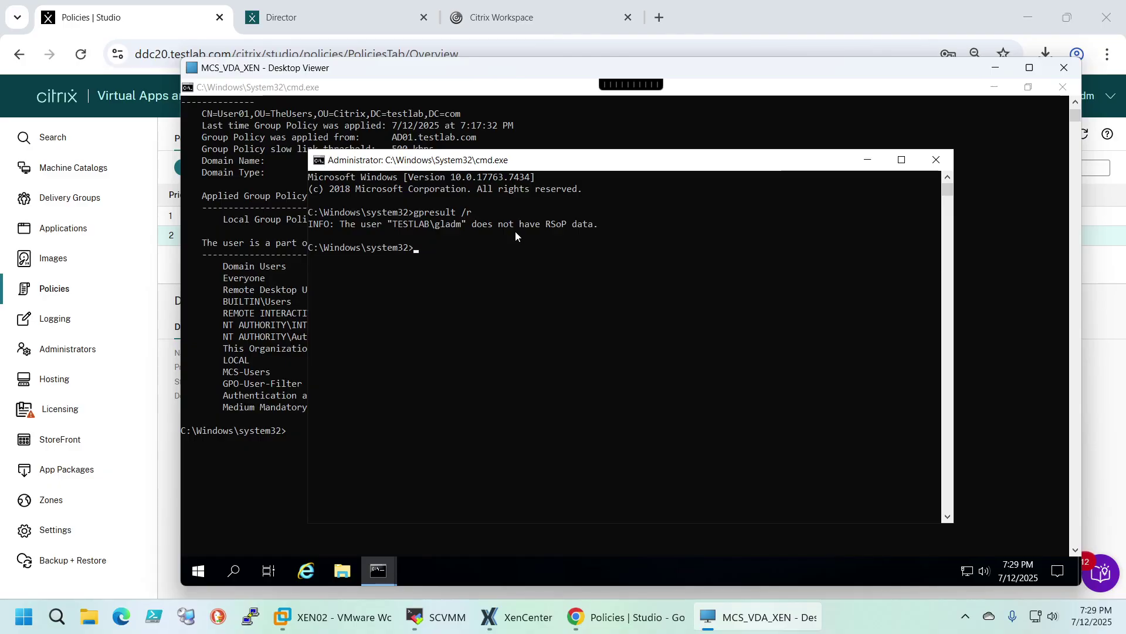
# Step: Run gpresult /r /user testlab\user01 in the administrator Command Prompt
pyautogui.moveTo(357, 166); pyautogui.dragTo(363, 139)
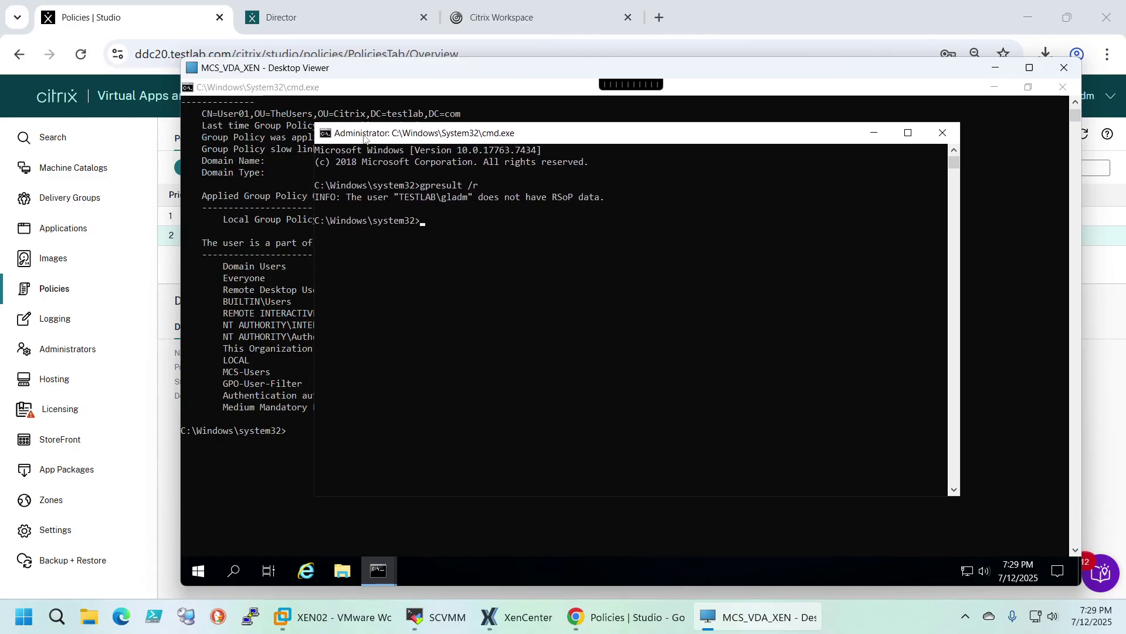
pyautogui.click(447, 225)
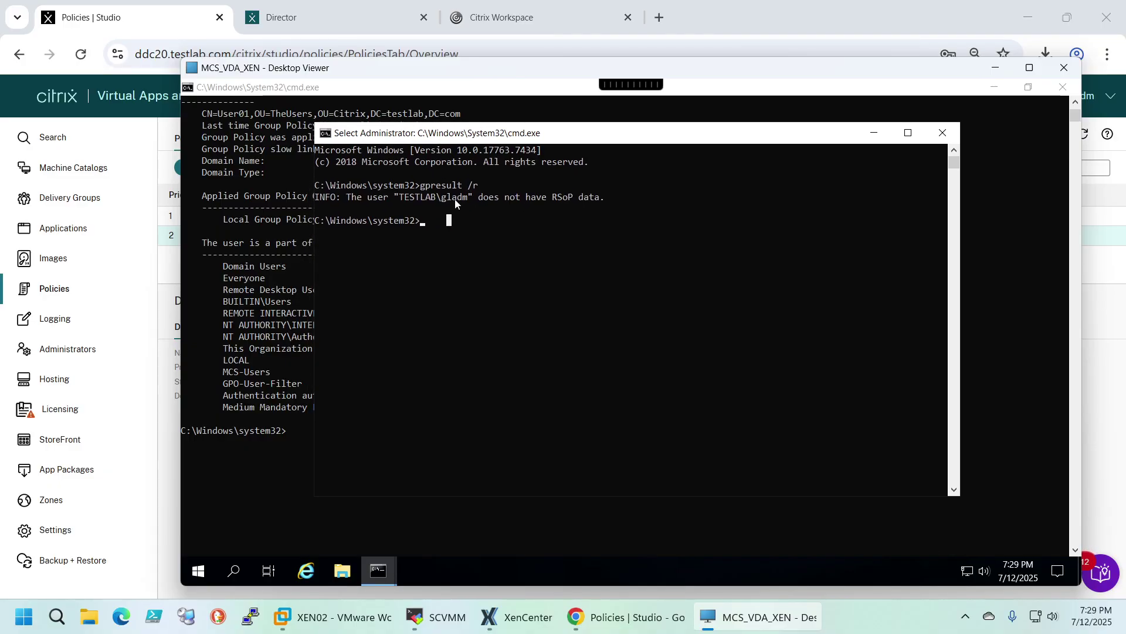
pyautogui.click(503, 245)
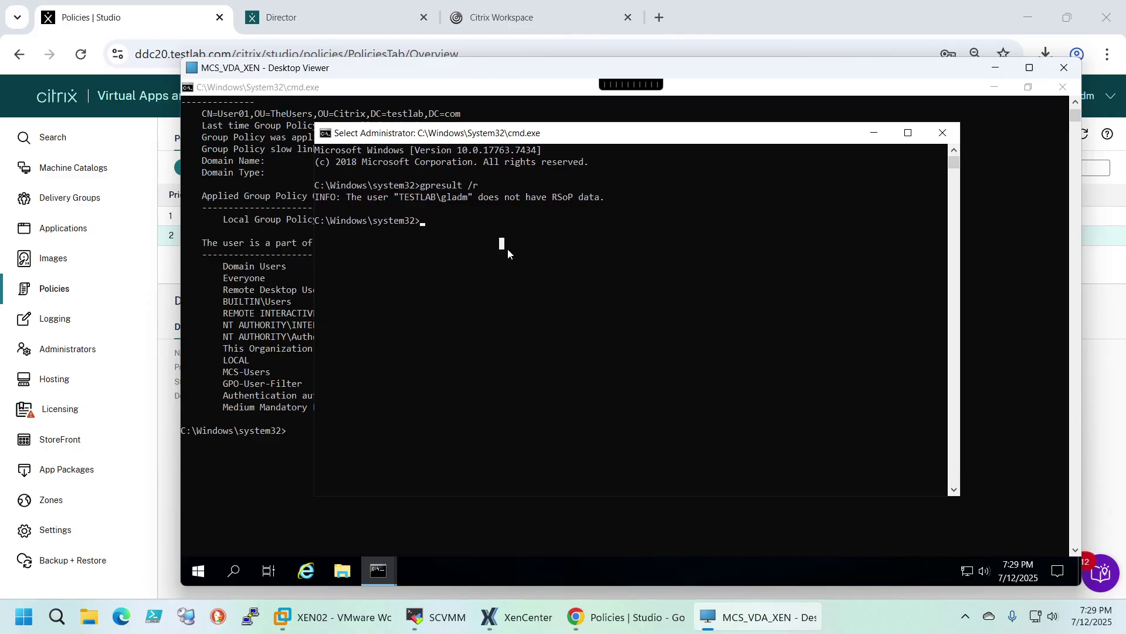
pyautogui.press('Escape')
pyautogui.press('Up')
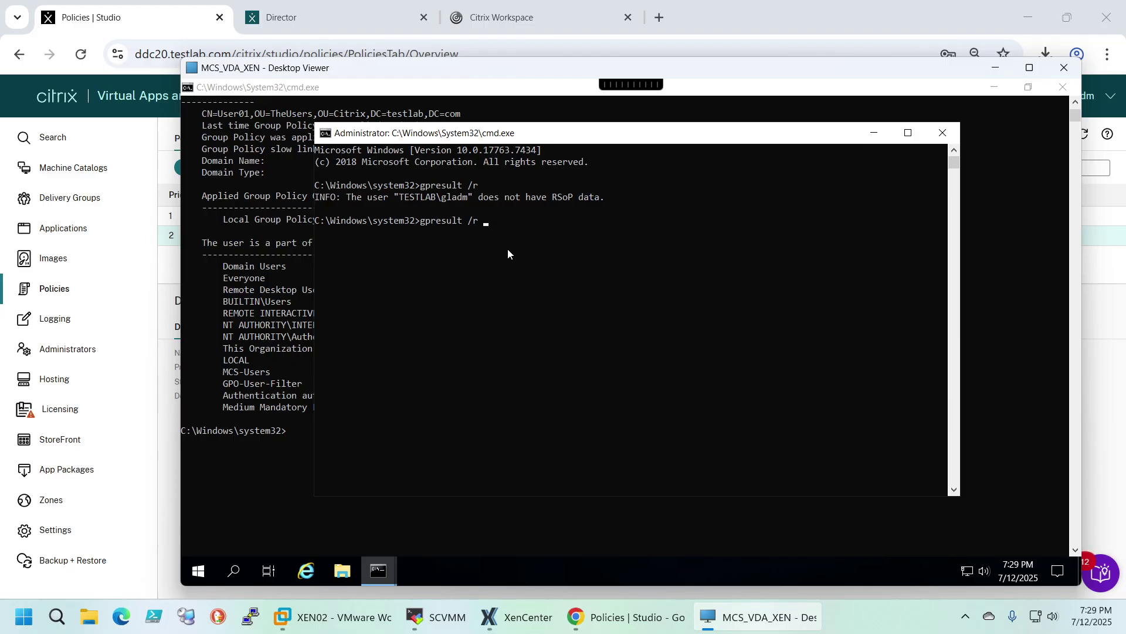
pyautogui.write('/user testlab\\')
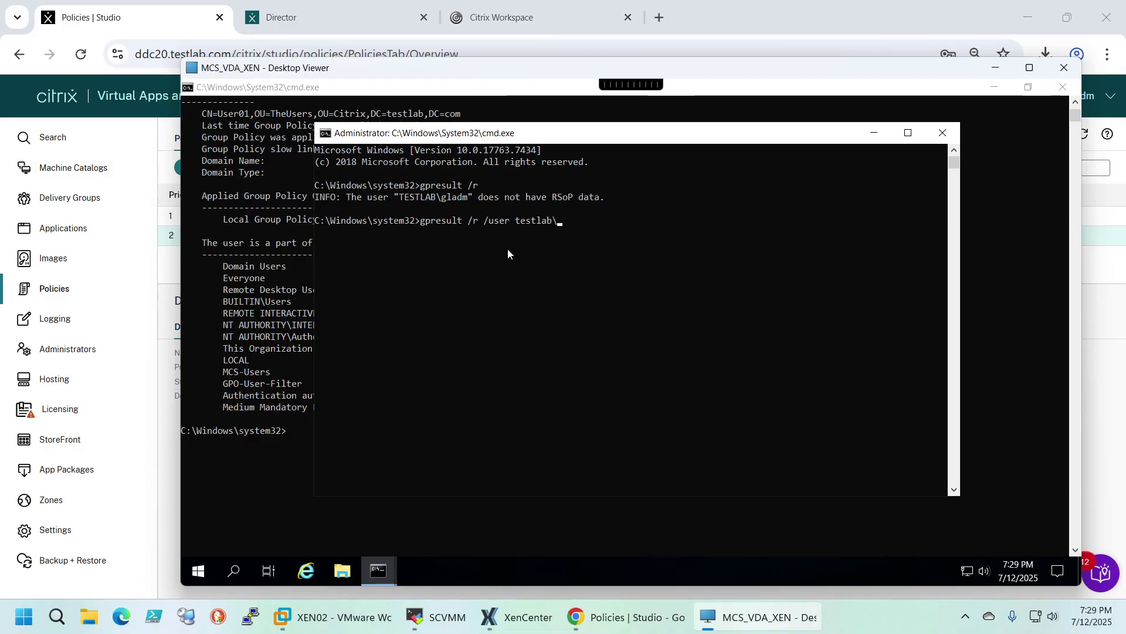
pyautogui.write('user01')
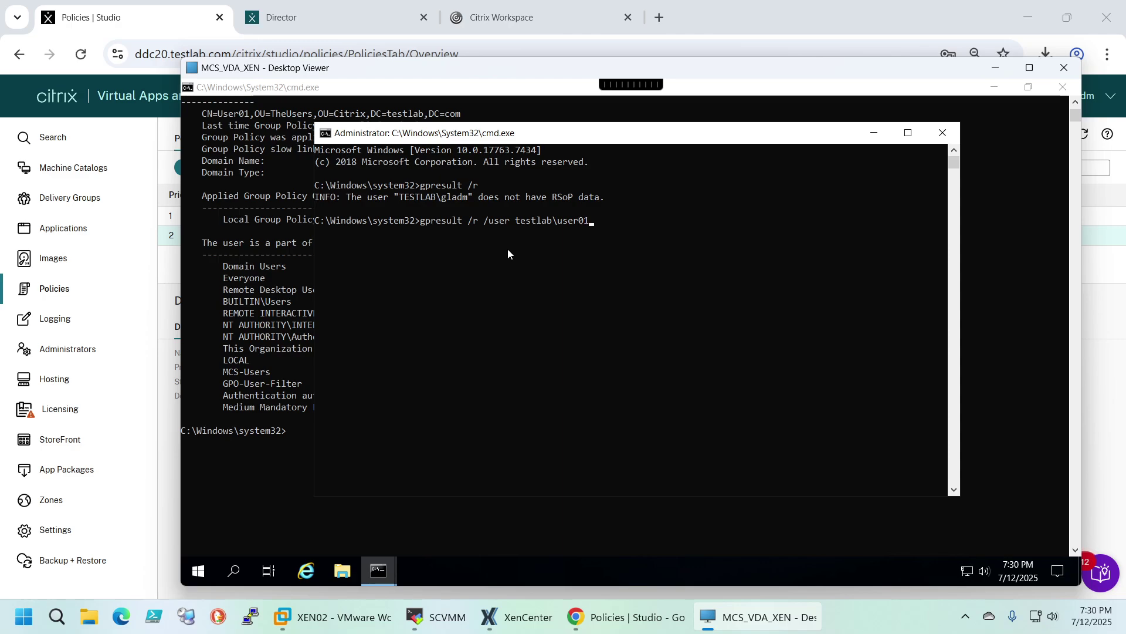
pyautogui.press('Return')
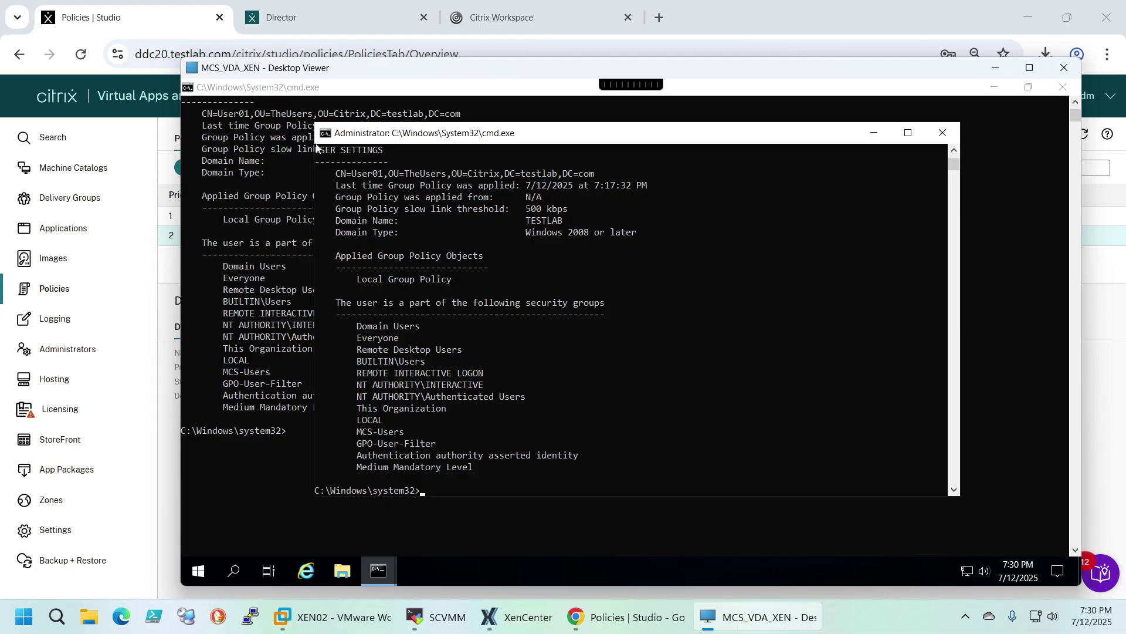
# Step: Place the administrator Command Prompt beside the standard one and compare the user settings in both gpresult reports
pyautogui.moveTo(463, 140); pyautogui.dragTo(565, 123)
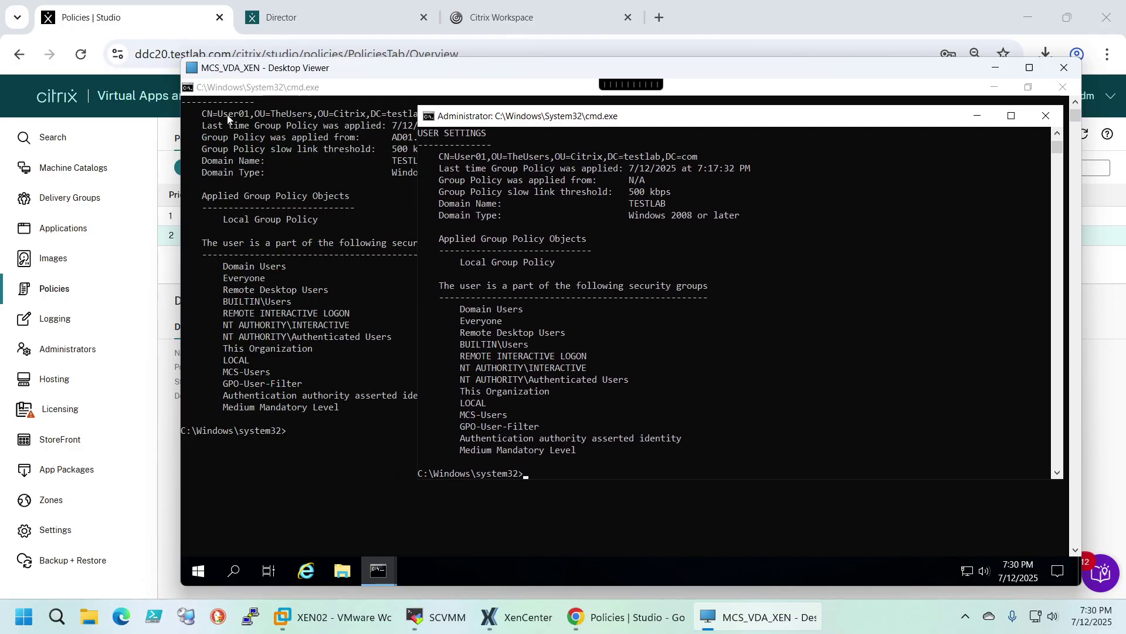
pyautogui.scroll(1, 266, 223)
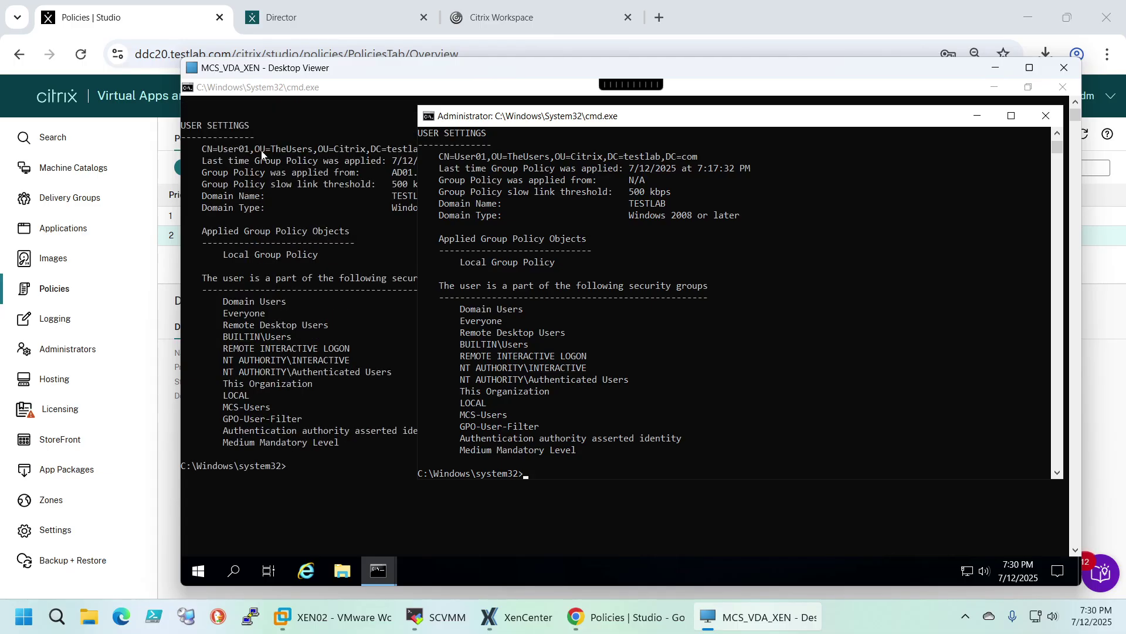
pyautogui.moveTo(549, 116); pyautogui.dragTo(549, 109)
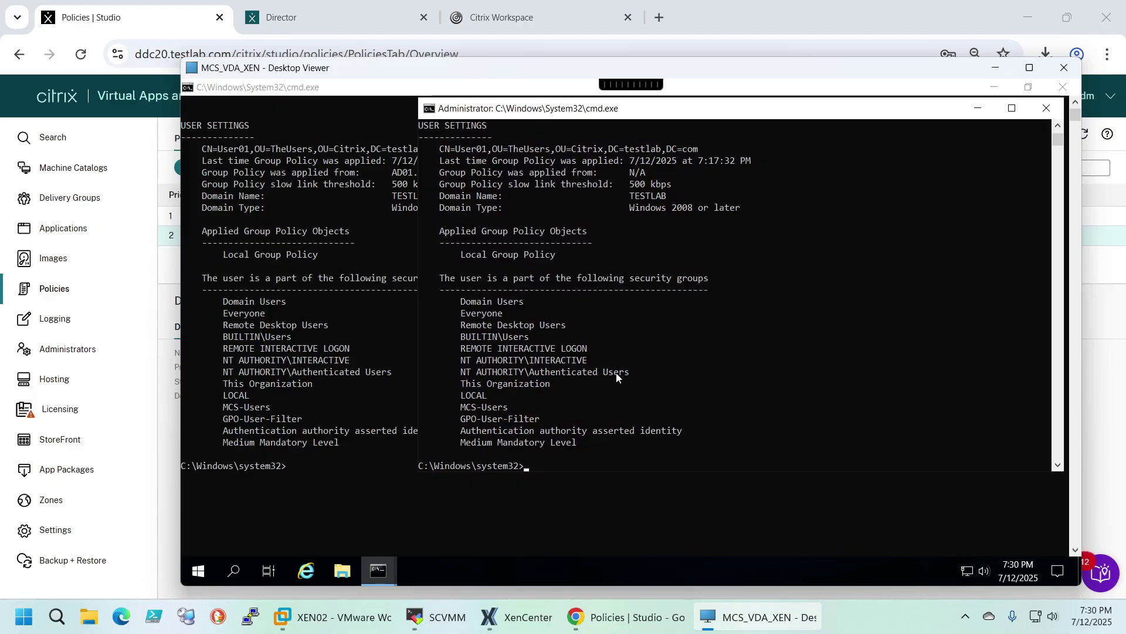
# Step: Review the computer settings, applied Group Policy Objects and security groups in the administrator report, continuing through its user settings
pyautogui.scroll(7, 702, 317)
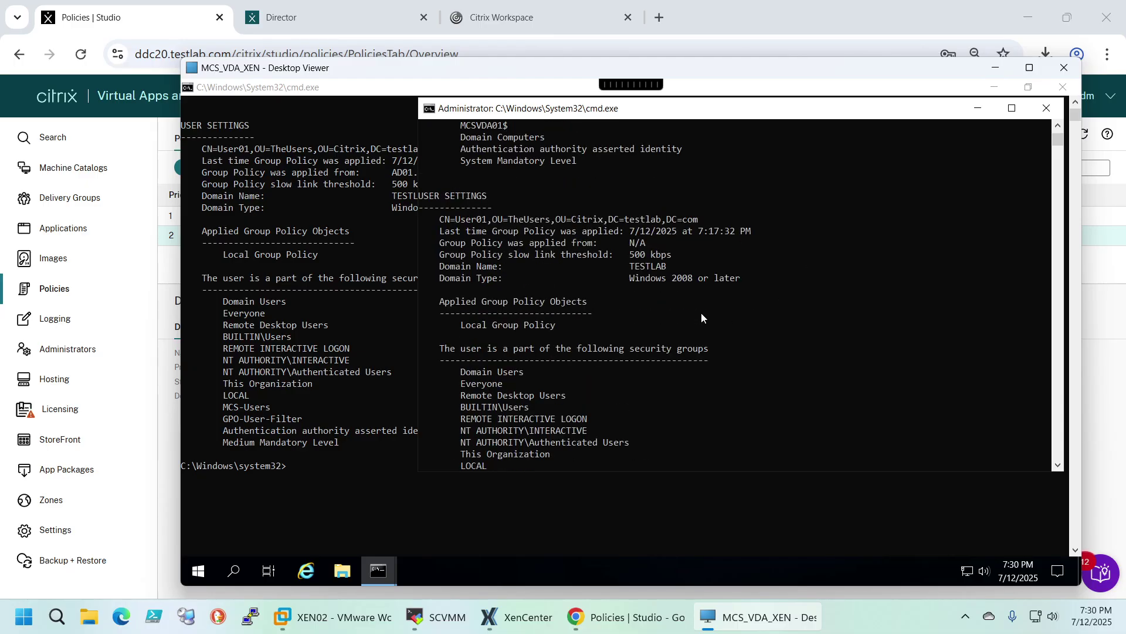
pyautogui.scroll(2, 712, 332)
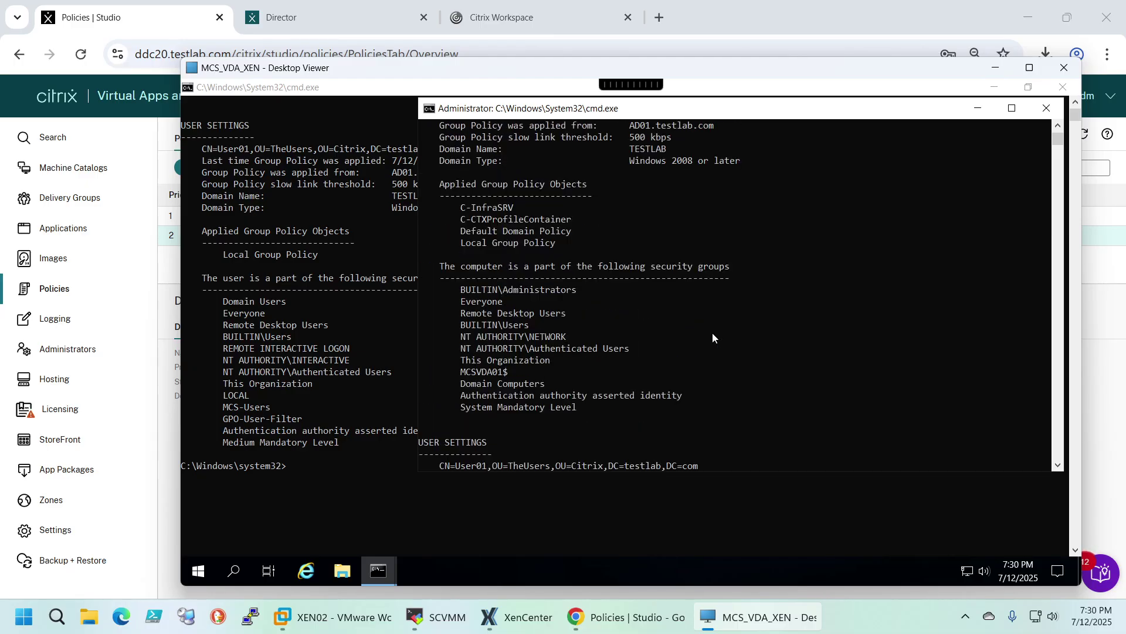
pyautogui.scroll(1, 712, 338)
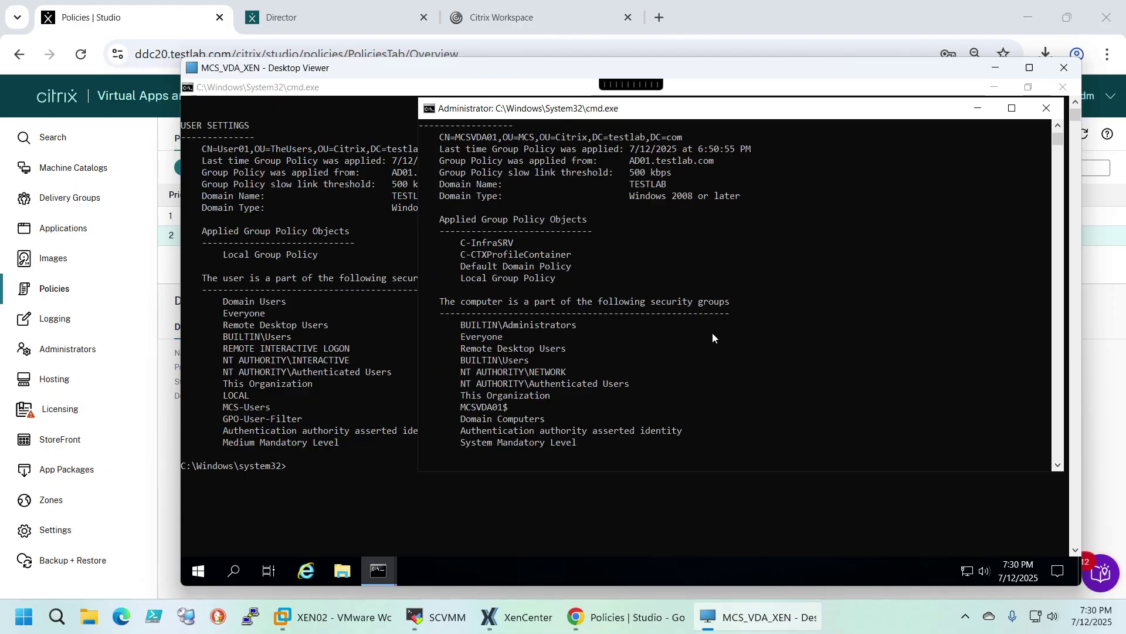
pyautogui.scroll(1, 711, 334)
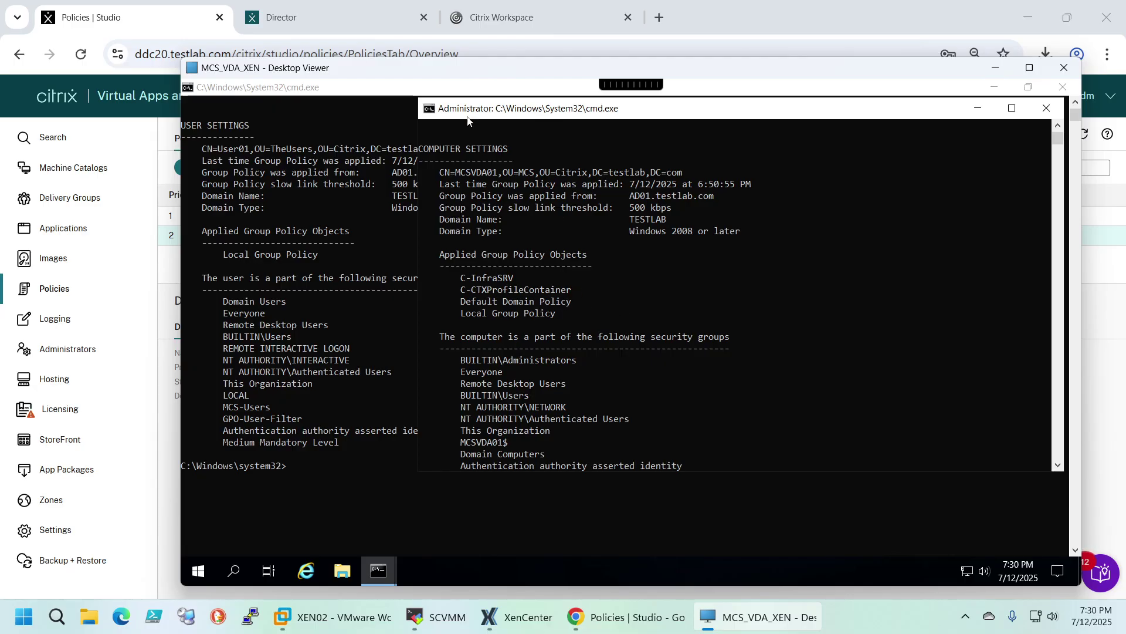
pyautogui.moveTo(478, 112); pyautogui.dragTo(443, 112)
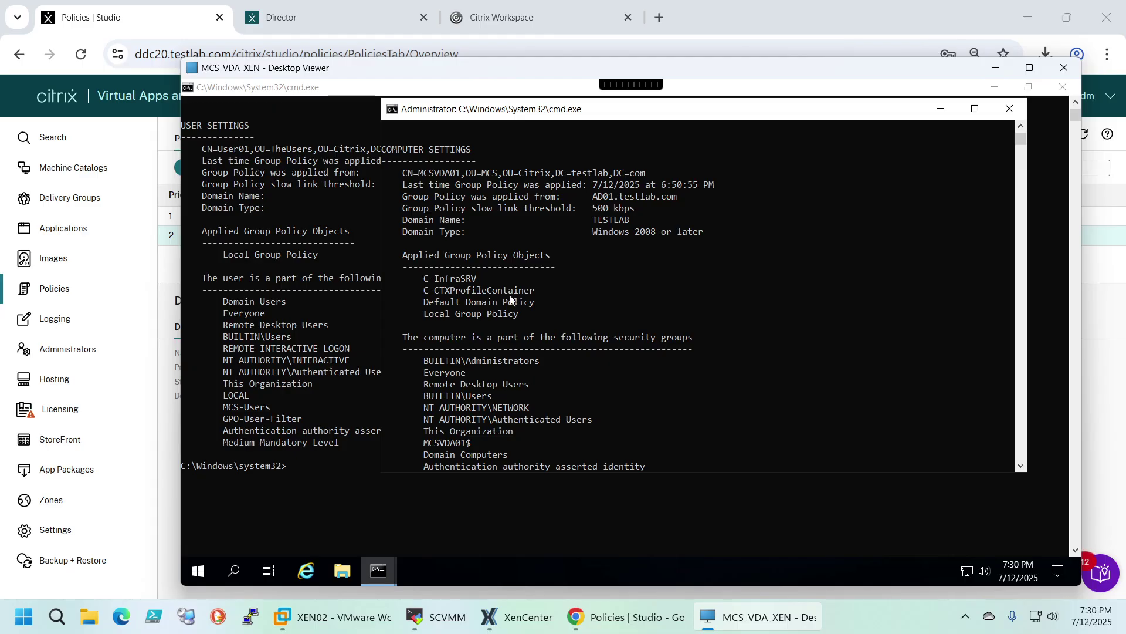
pyautogui.scroll(-3, 574, 319)
pyautogui.scroll(-2, 575, 321)
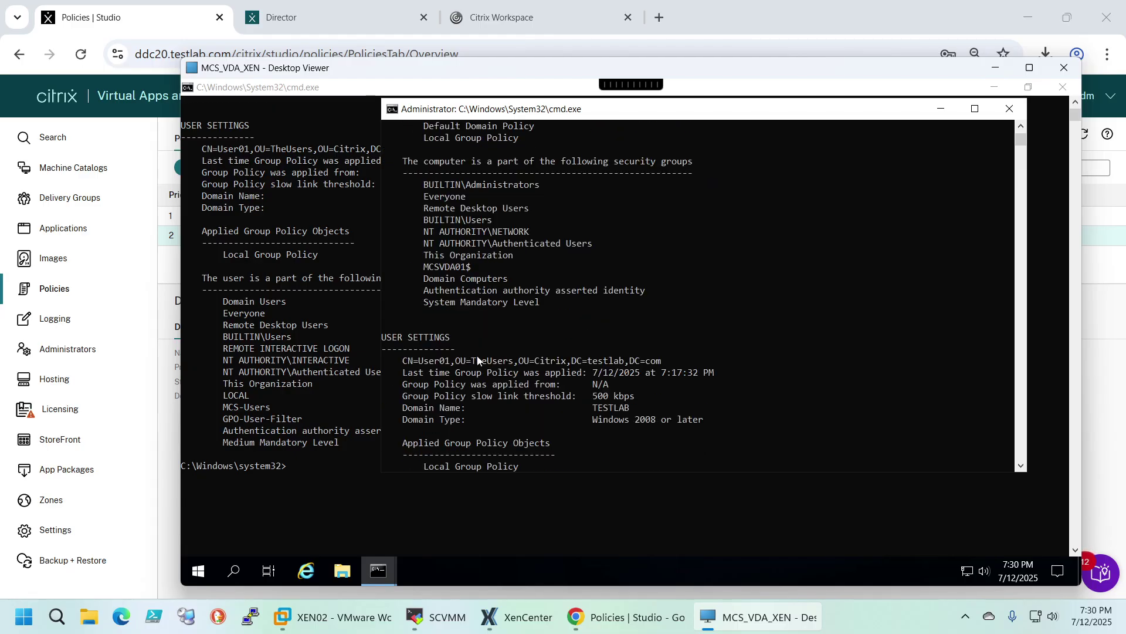
pyautogui.scroll(-3, 484, 411)
pyautogui.scroll(-3, 498, 403)
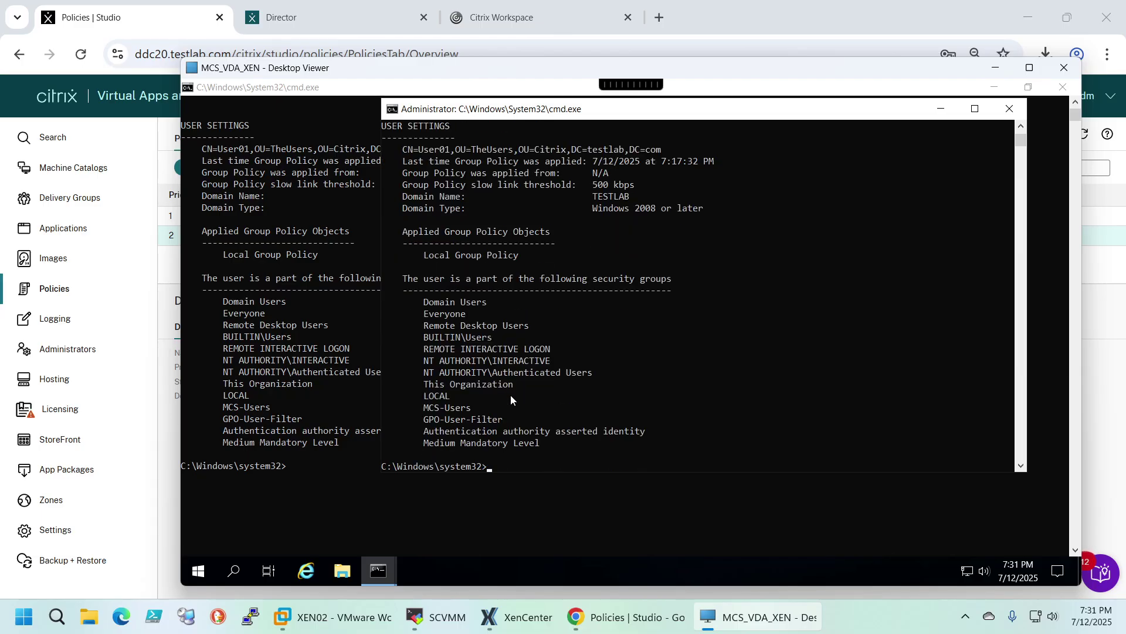
# Step: Return to the computer settings and highlight Local Group Policy among the computer's applied Group Policy Objects
pyautogui.scroll(4, 546, 396)
pyautogui.scroll(7, 551, 398)
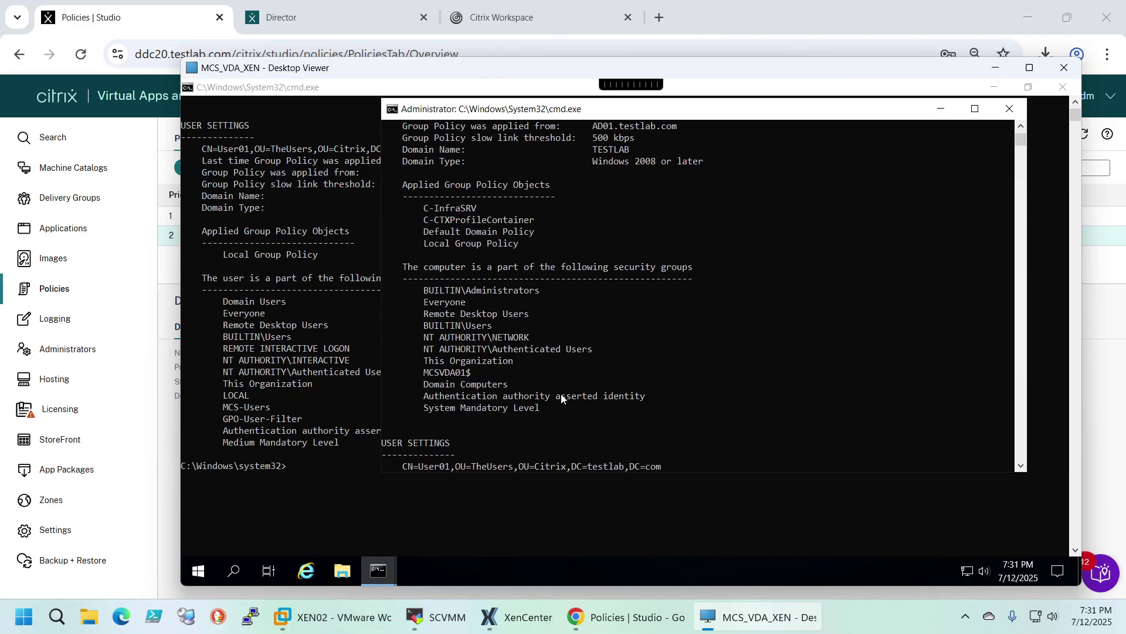
pyautogui.scroll(-1, 596, 383)
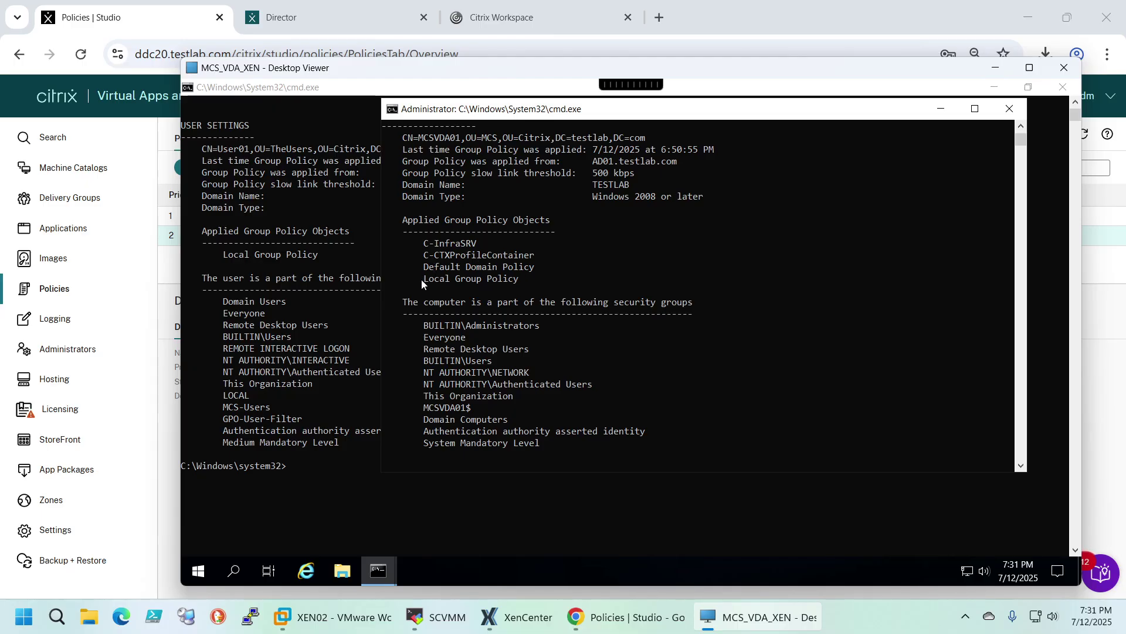
pyautogui.moveTo(423, 280); pyautogui.dragTo(524, 280)
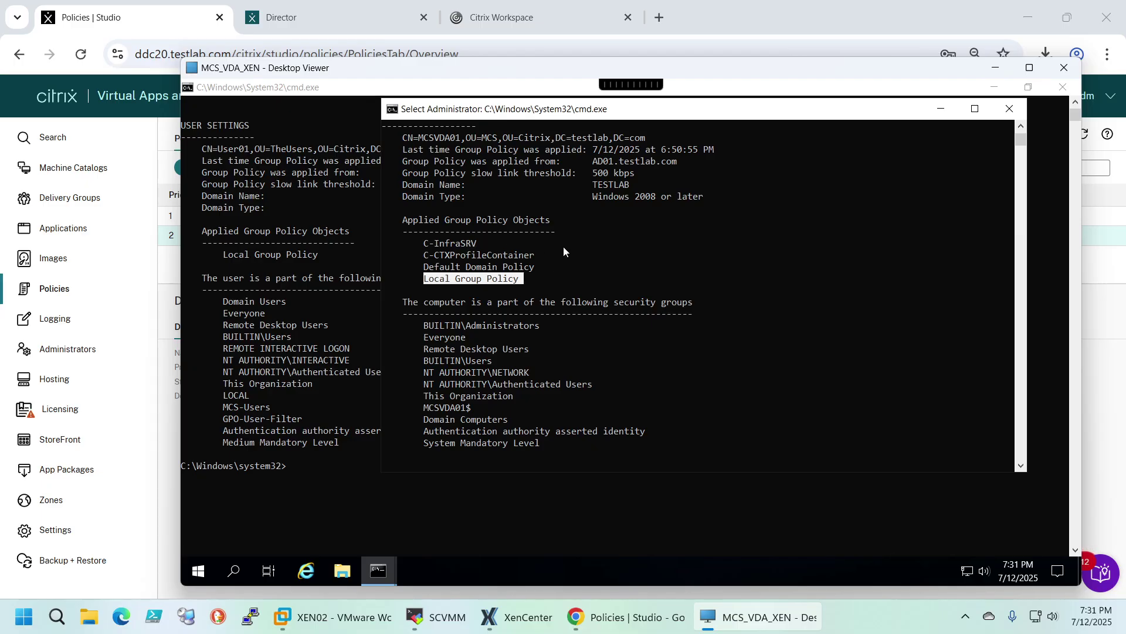
pyautogui.click(595, 255)
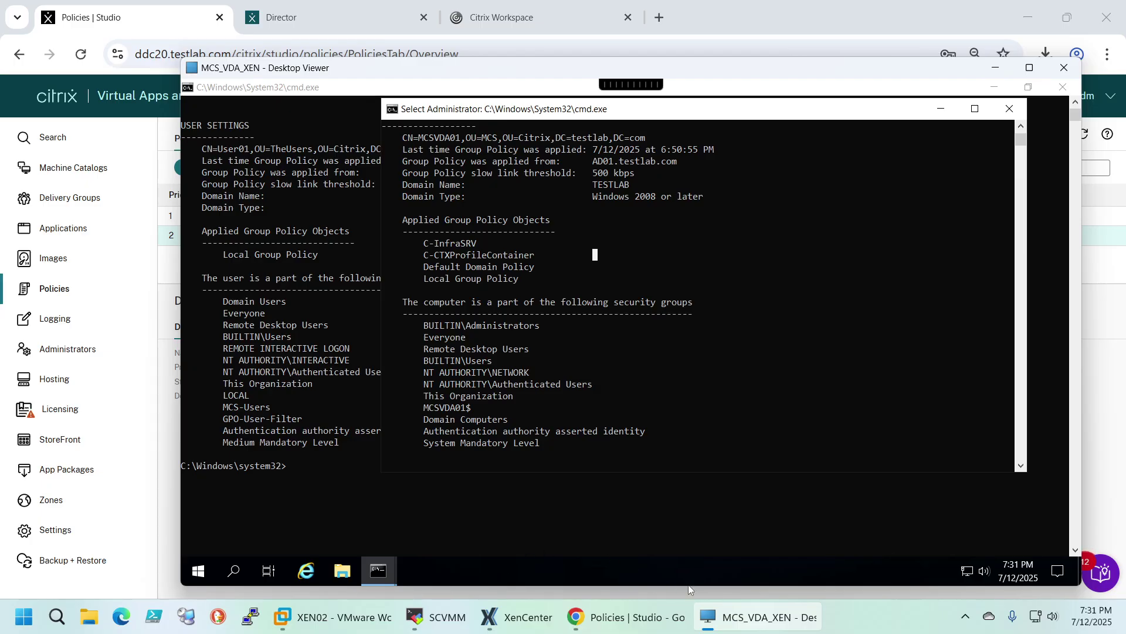
# Step: Switch to the remote session manager, connect to AD01, and open a Command Prompt on that server
pyautogui.click(437, 616)
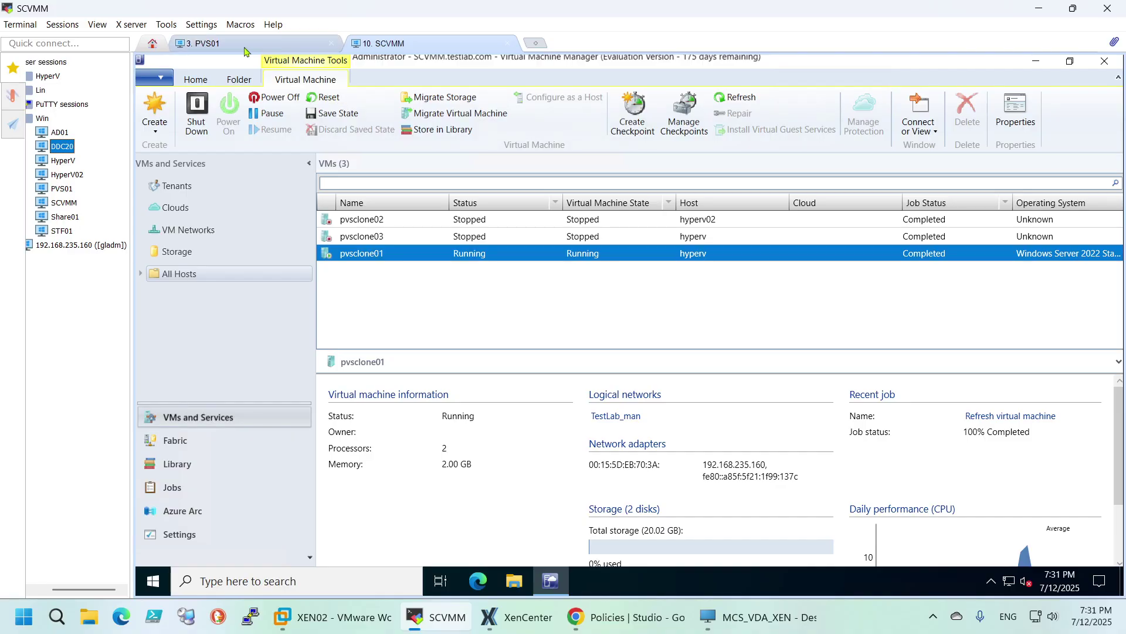
pyautogui.doubleClick(56, 134)
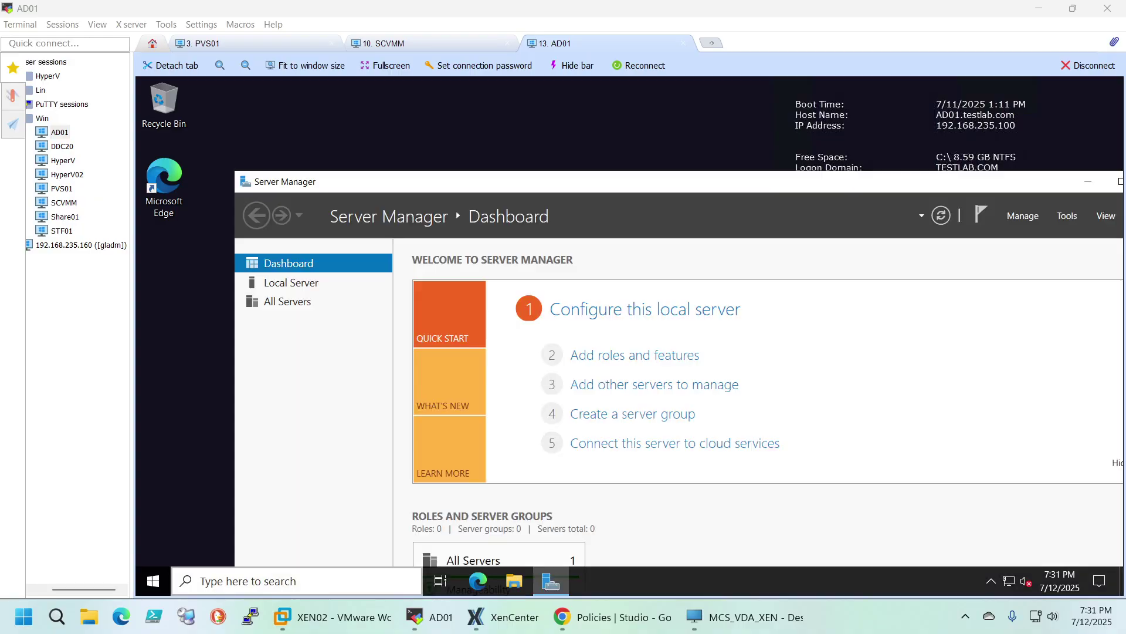
pyautogui.click(285, 582)
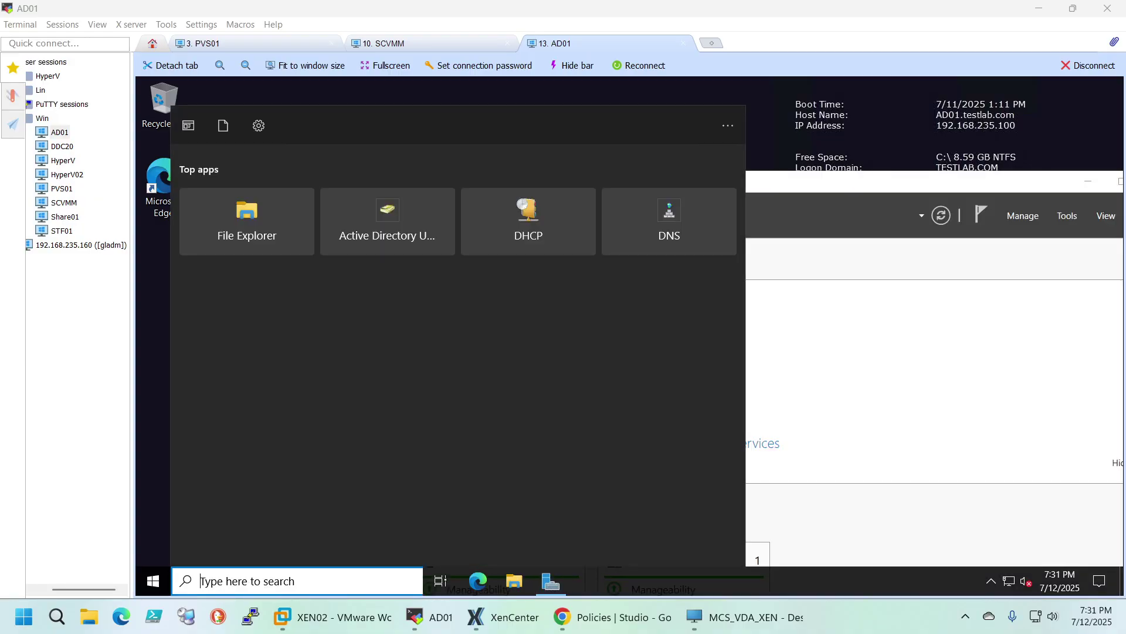
pyautogui.write('cmd')
pyautogui.press('Return')
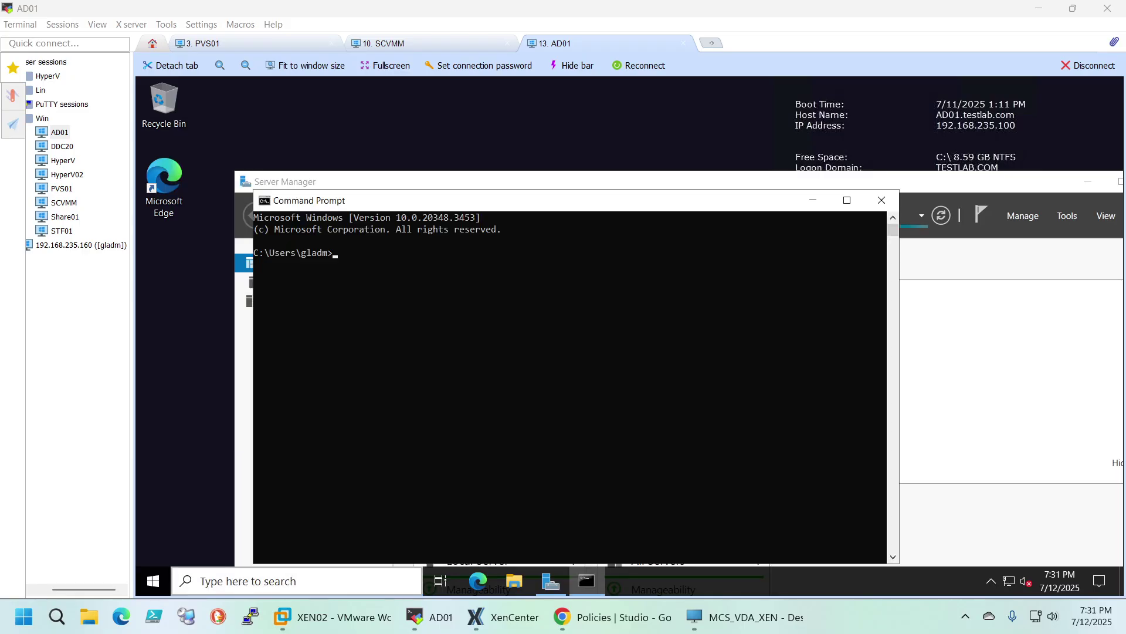
# Step: Launch Group Policy Management with gpmc, cancel running Startup.bat, and show the GPOs linked to the MCS organizational unit
pyautogui.write('gpmc')
pyautogui.press('Return')
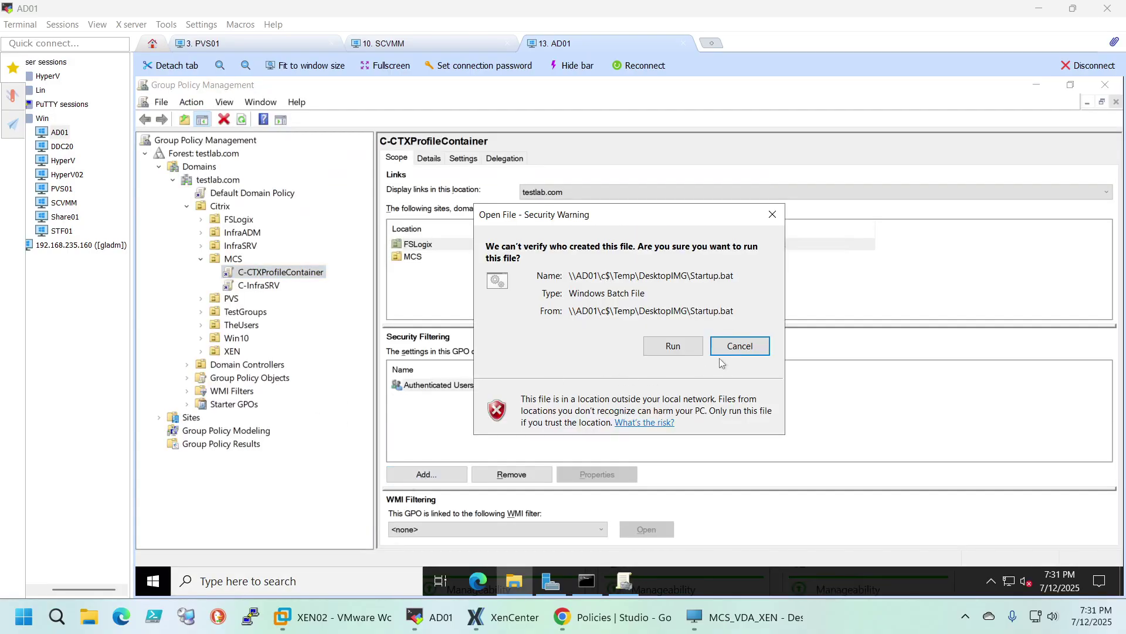
pyautogui.click(727, 350)
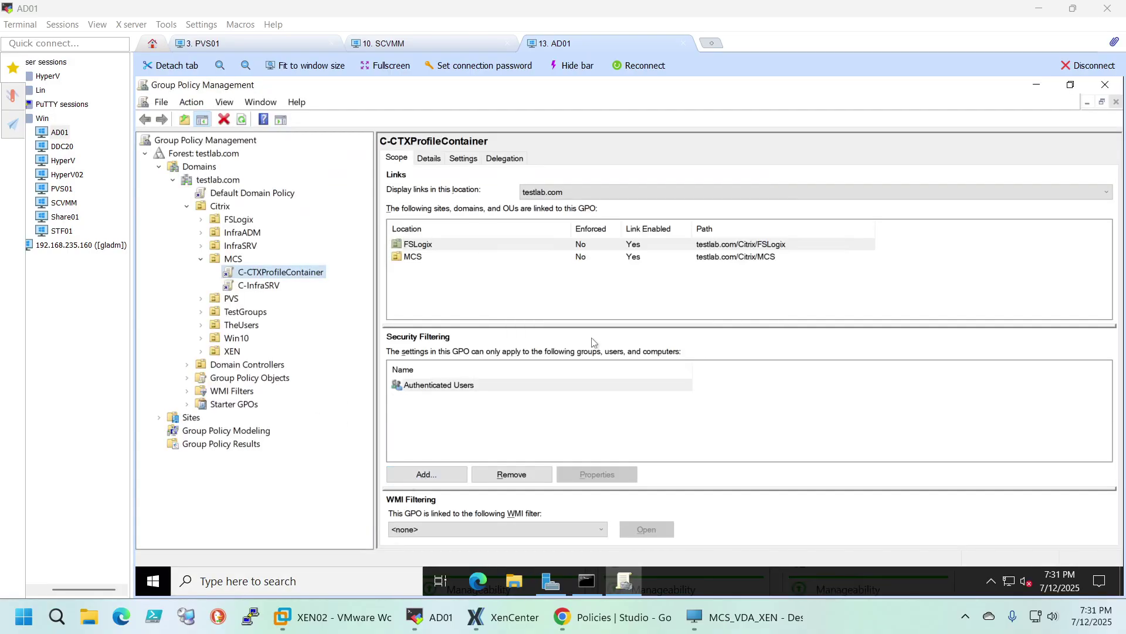
pyautogui.click(253, 263)
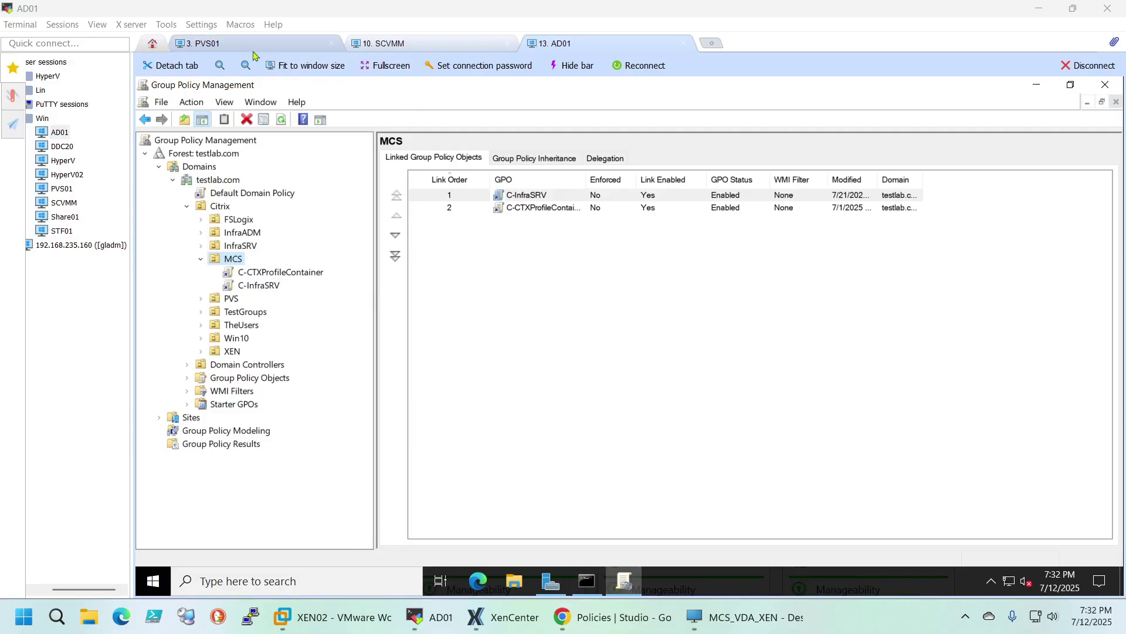
# Step: Place the MCS_VDA_XEN session beside the Group Policy Management tree, run hostname in its administrator Command Prompt, and highlight the returned name
pyautogui.click(698, 616)
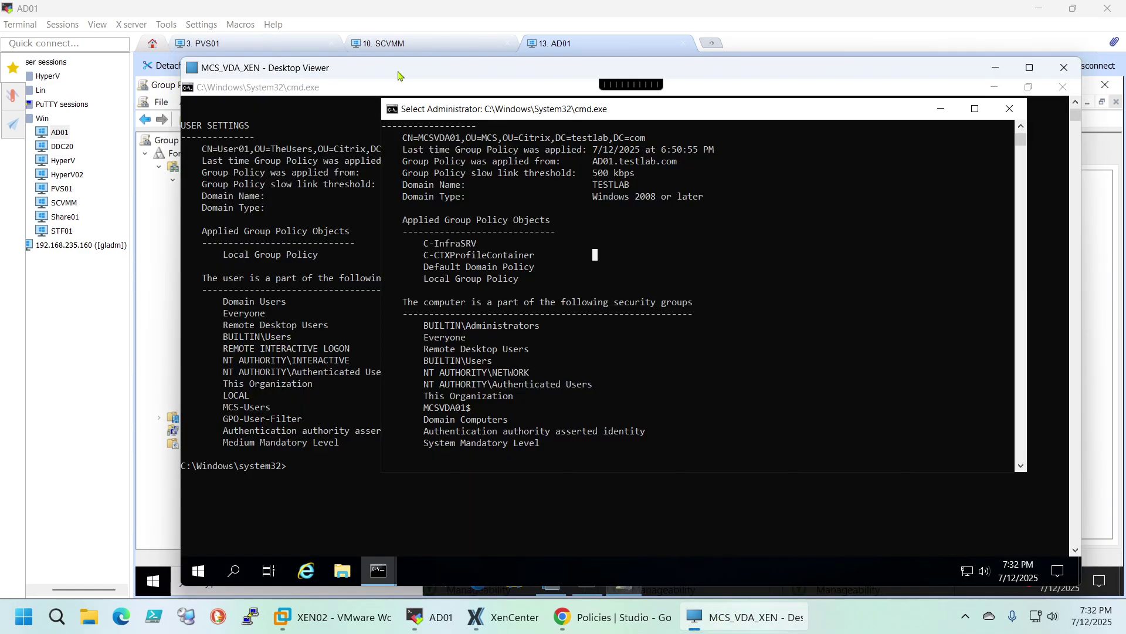
pyautogui.moveTo(452, 70); pyautogui.dragTo(607, 66)
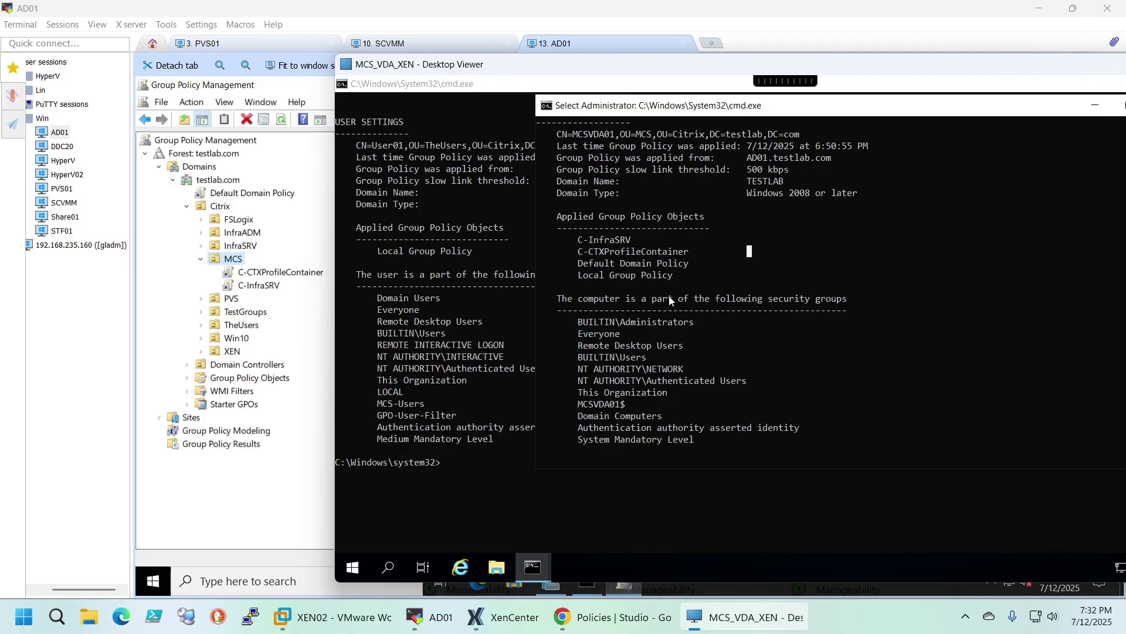
pyautogui.press('Escape')
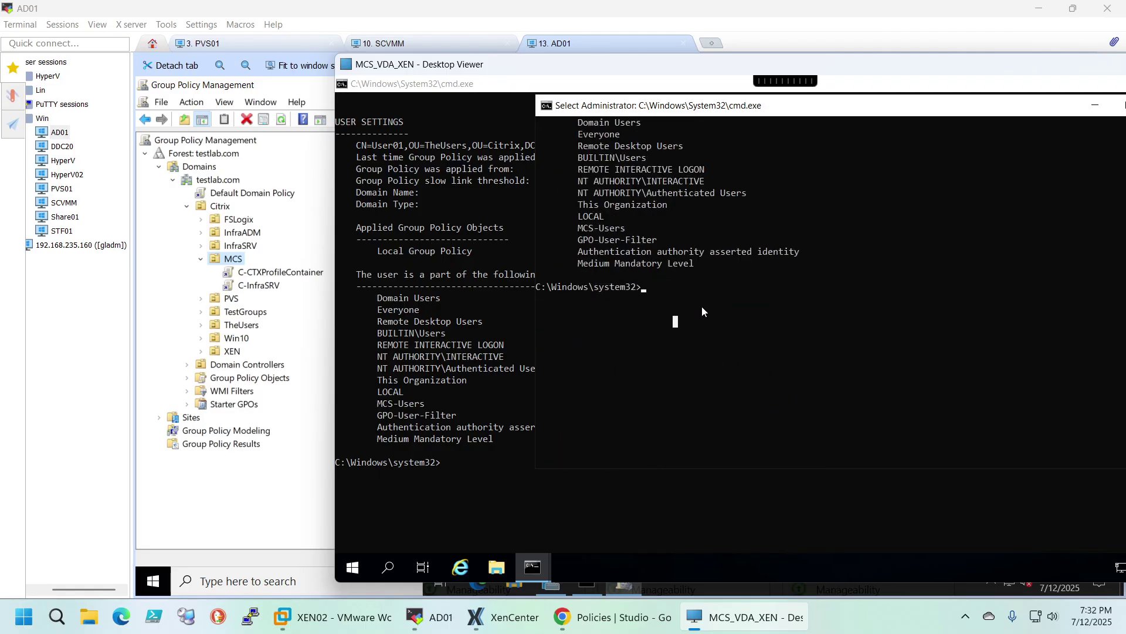
pyautogui.write('host')
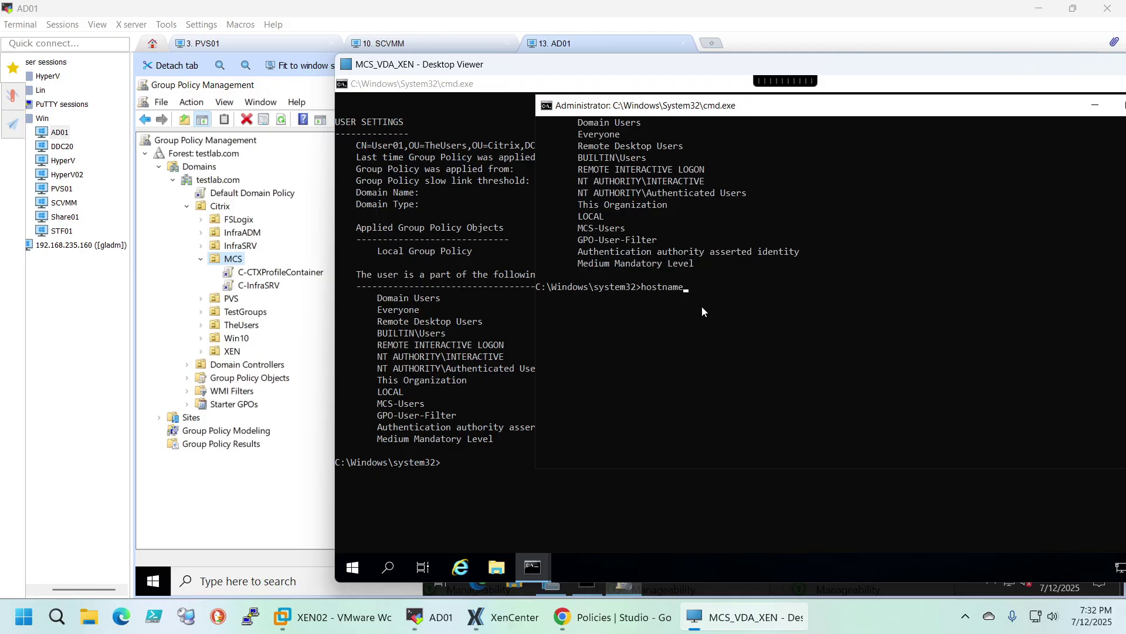
pyautogui.write('name')
pyautogui.press('Return')
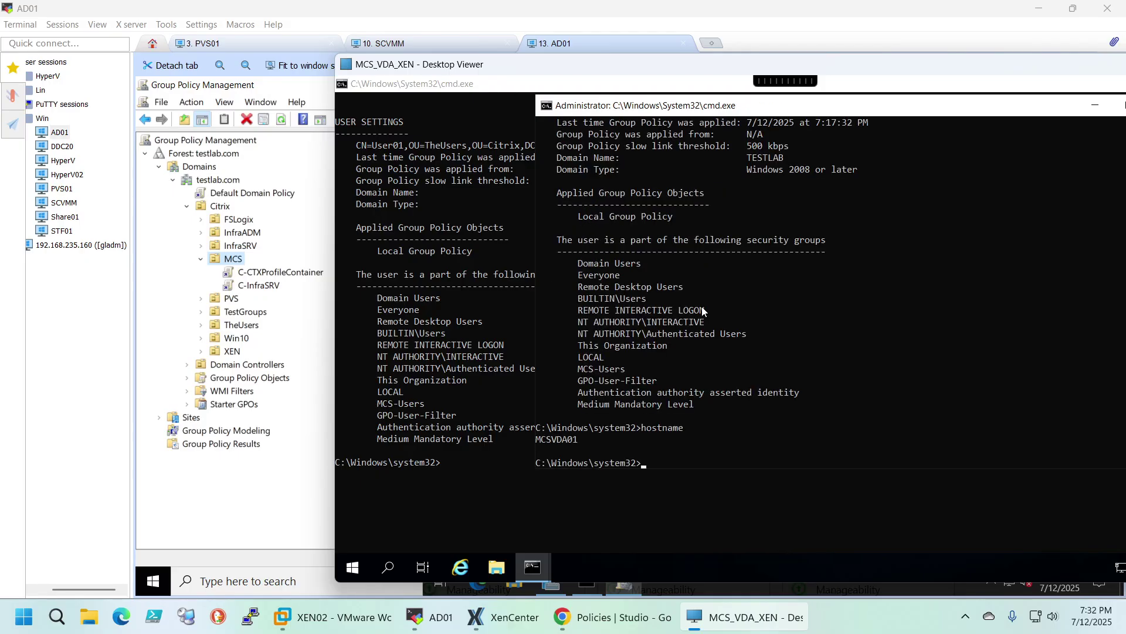
pyautogui.moveTo(538, 441); pyautogui.dragTo(576, 443)
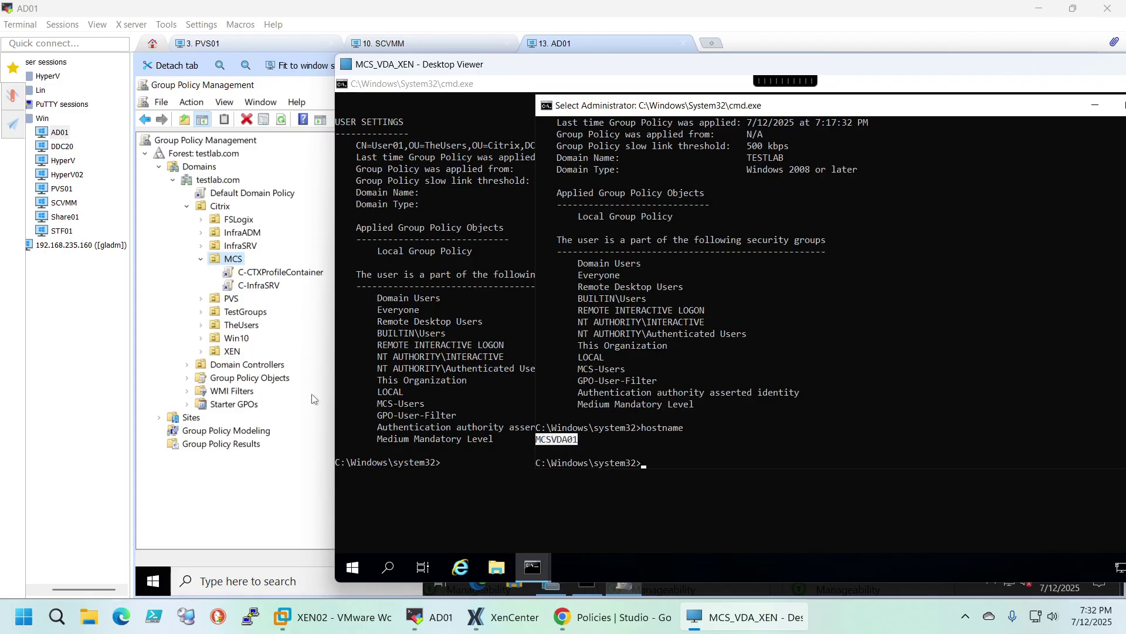
# Step: Return to AD01 and open Active Directory Users and Computers by searching for dsa
pyautogui.click(263, 494)
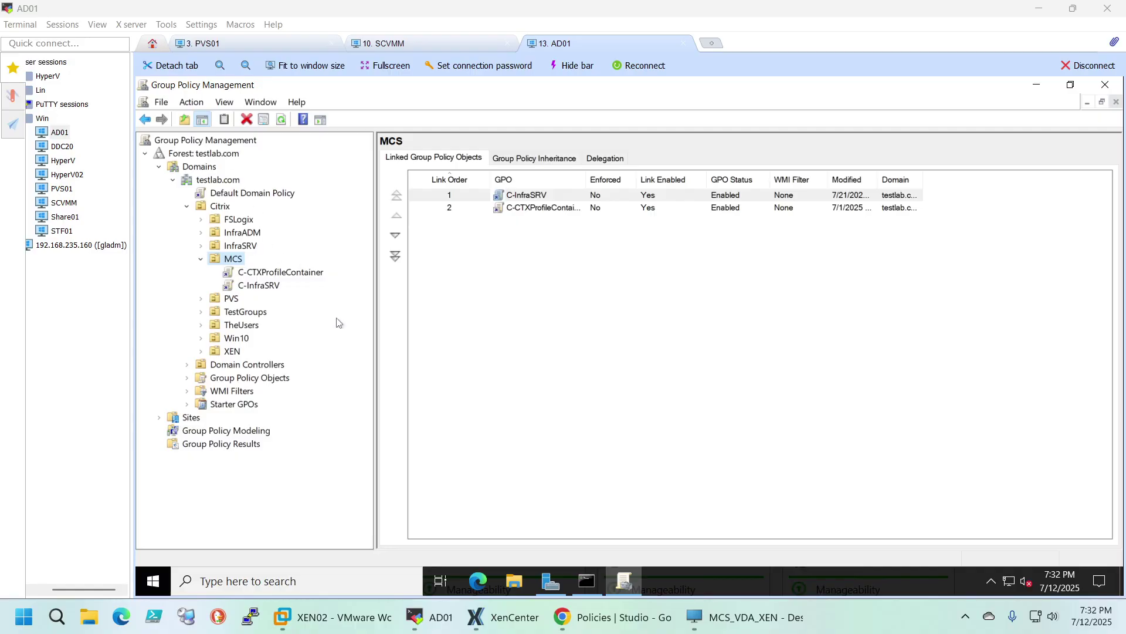
pyautogui.click(153, 581)
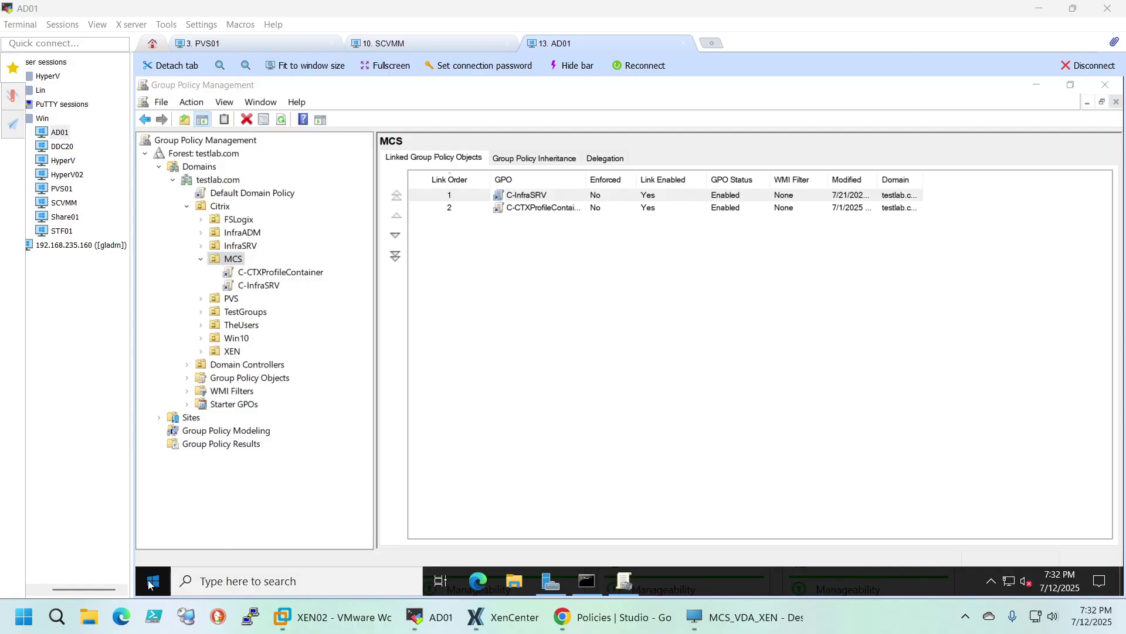
pyautogui.write('da')
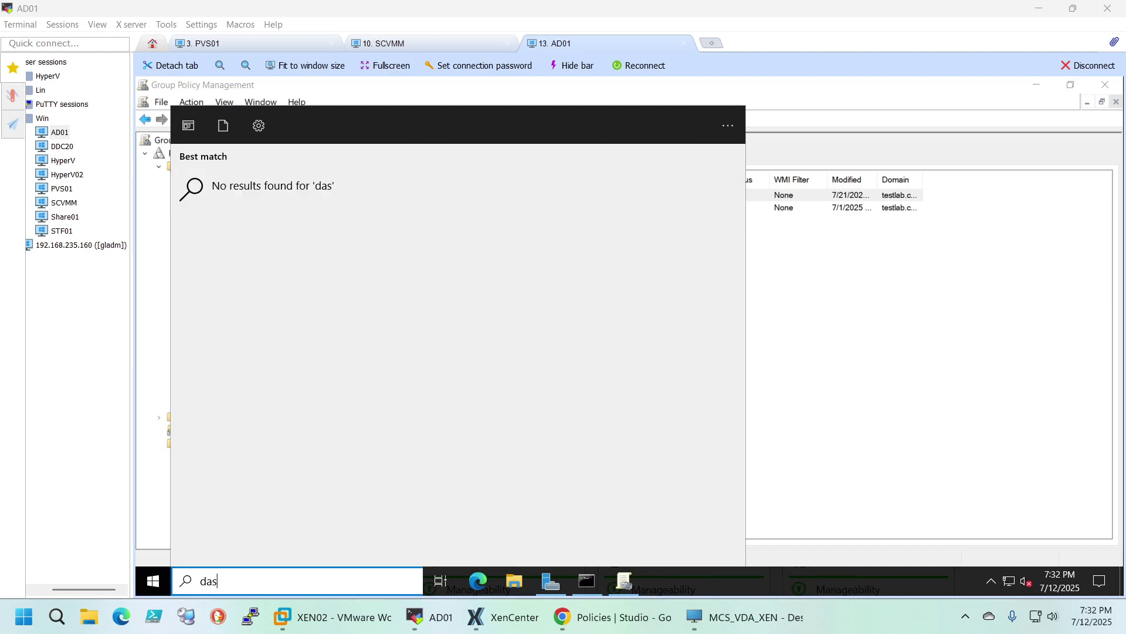
pyautogui.press('BackSpace')
pyautogui.write('sa')
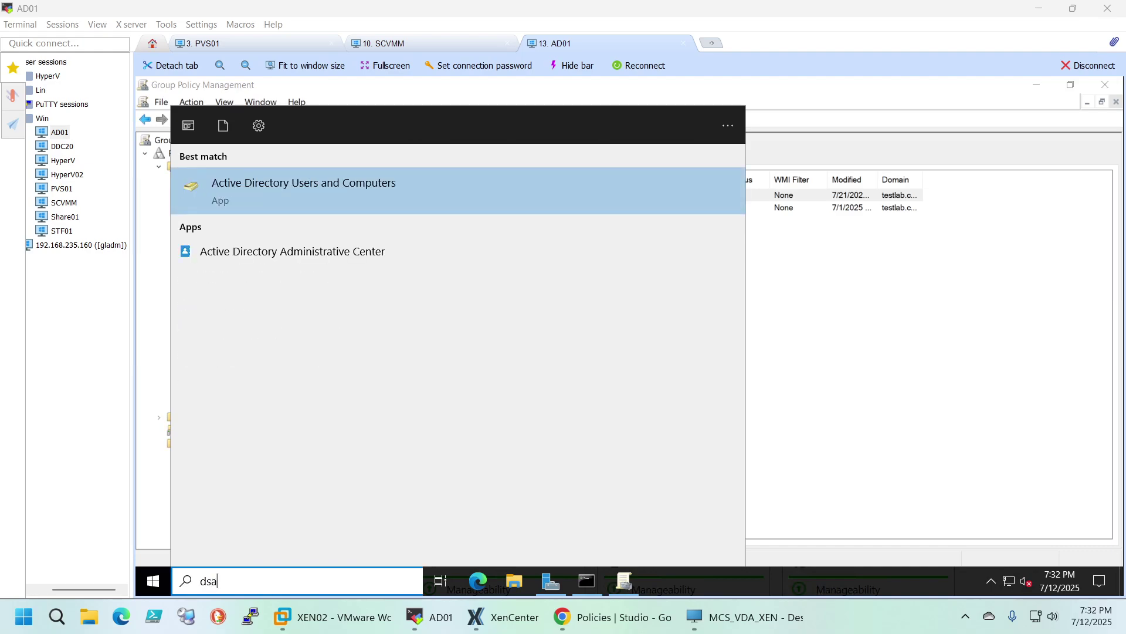
pyautogui.press('Return')
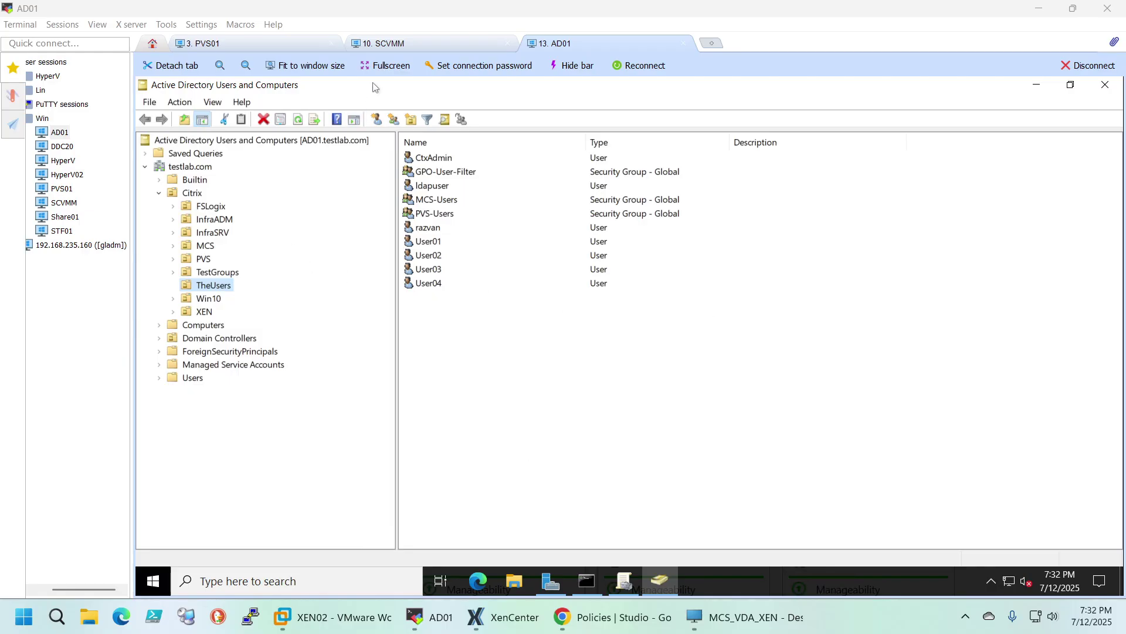
# Step: Move Active Directory Users and Computers clear of the Group Policy tree and select computer MCSVDA01 in the MCS organizational unit
pyautogui.moveTo(371, 91); pyautogui.dragTo(521, 129)
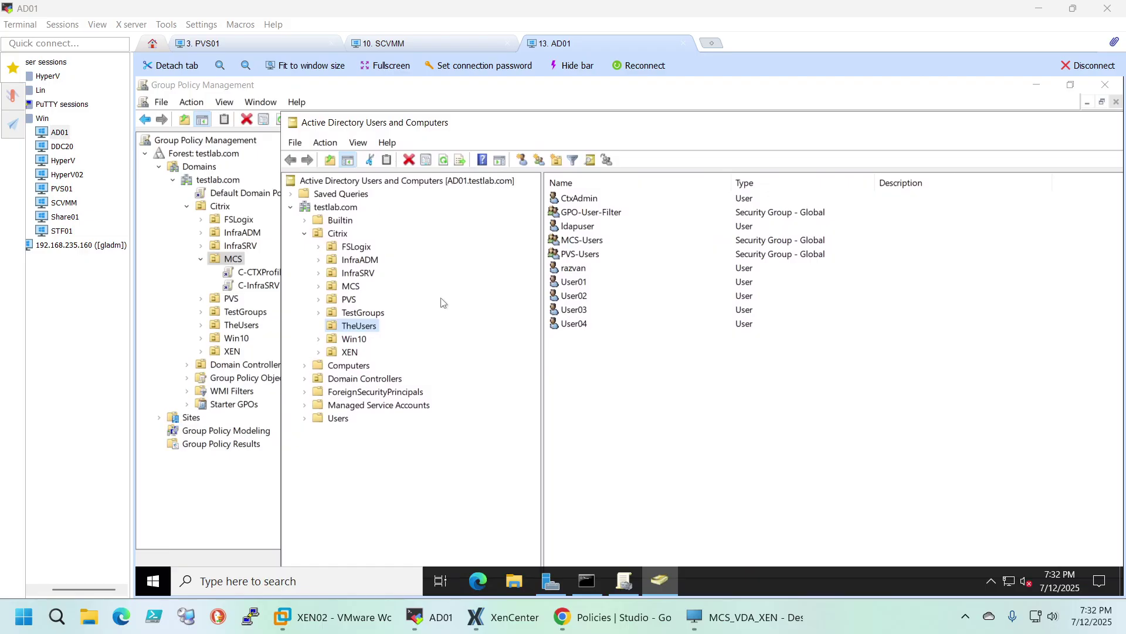
pyautogui.click(351, 287)
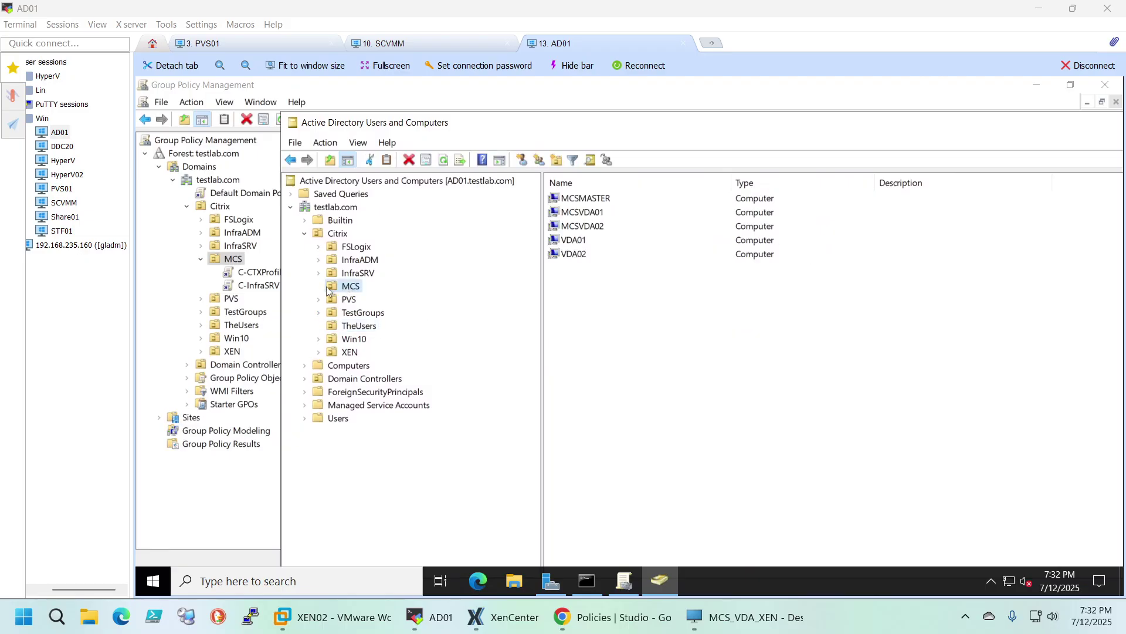
pyautogui.click(580, 219)
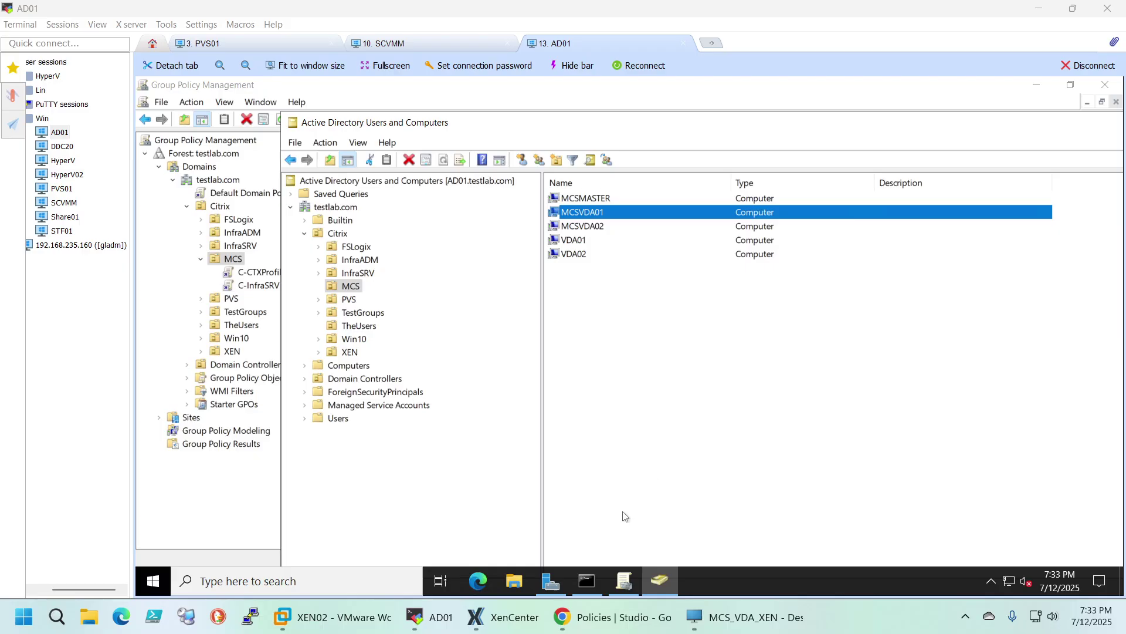
# Step: Bring the Command Prompt on AD01 back to the front
pyautogui.moveTo(622, 588)
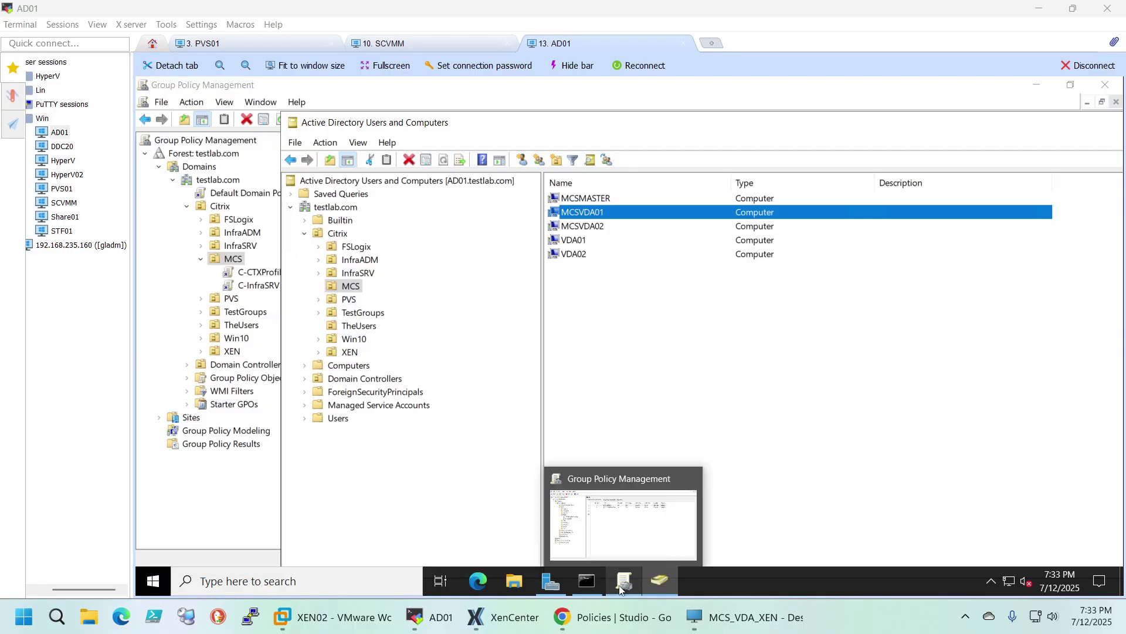
pyautogui.click(587, 582)
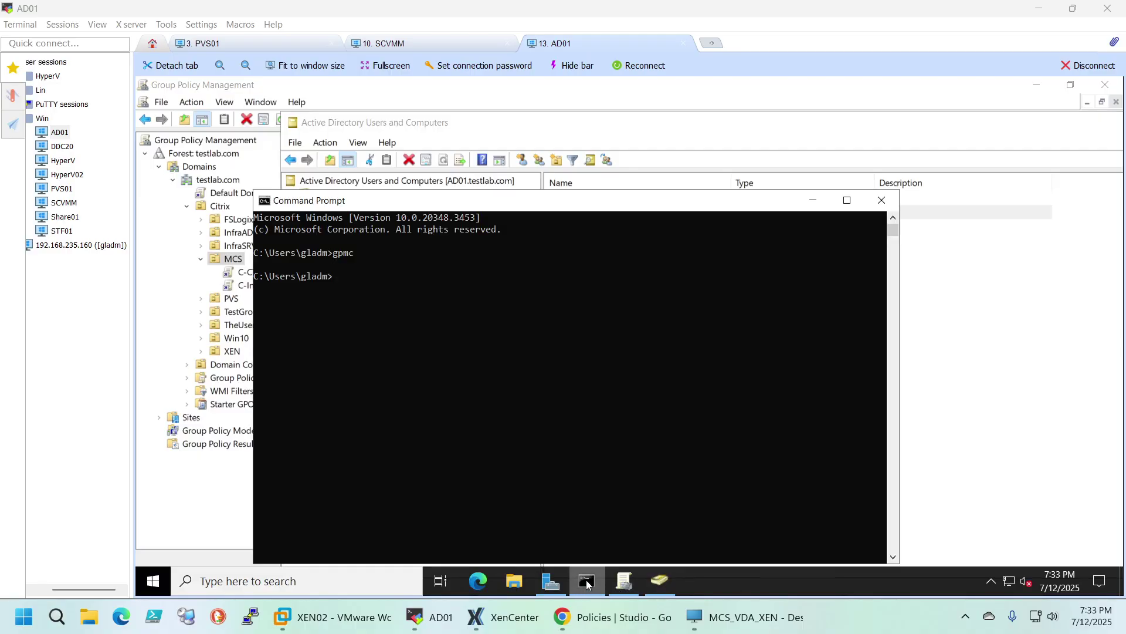